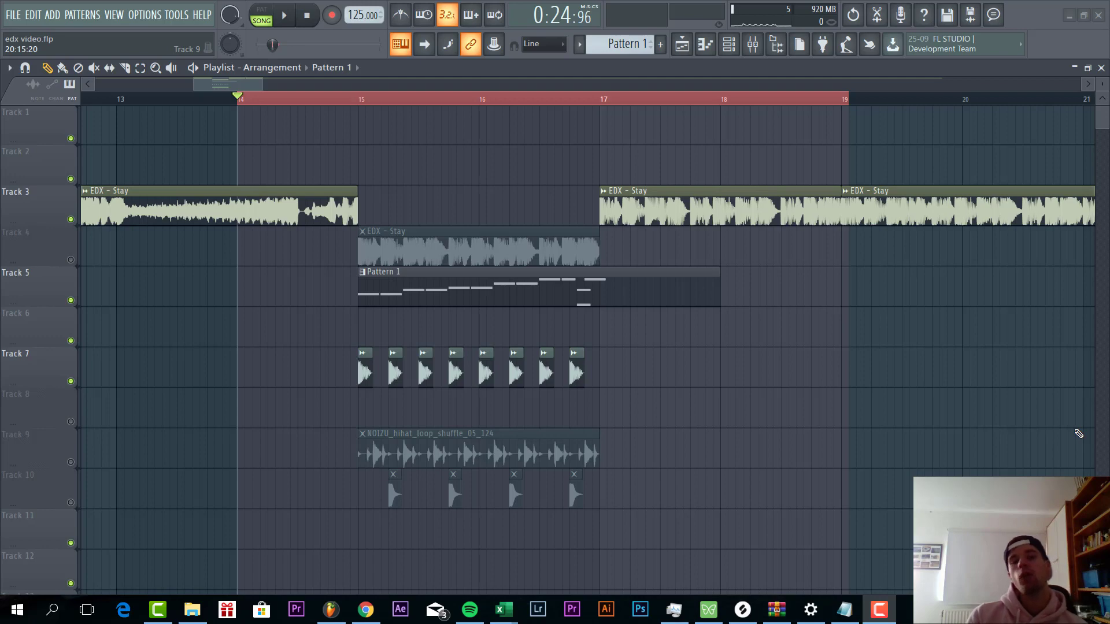
Open the contents of the Pattern 1 clip on Track 5 in the Channel rack
{"action": "key", "text": "space"}
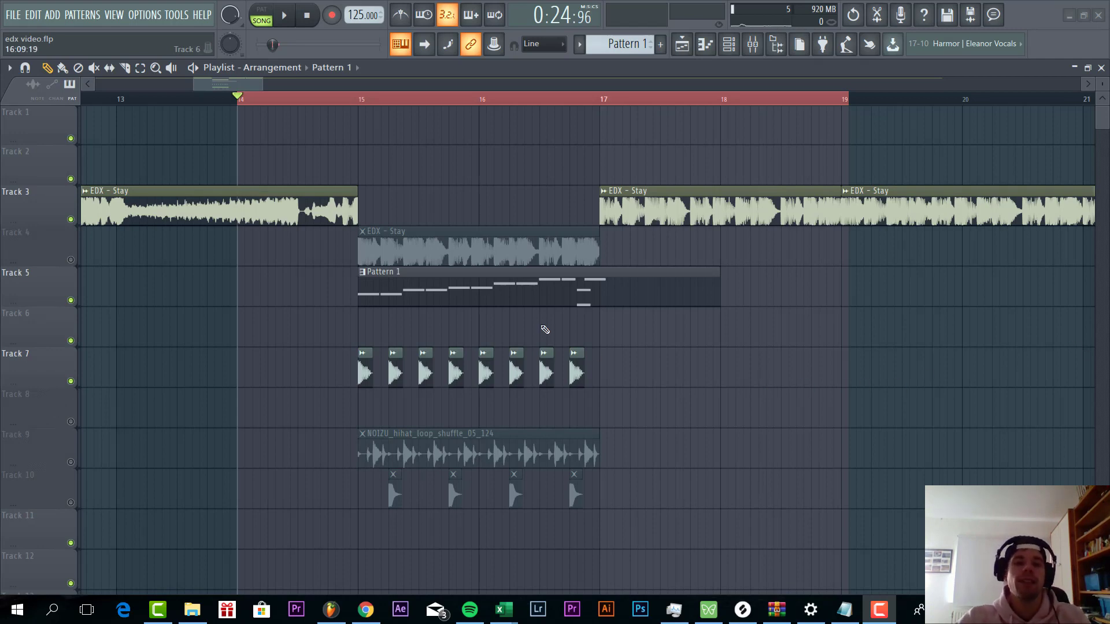
{"action": "right_click", "coordinate": [539, 292]}
{"action": "key", "text": "ctrl+z"}
{"action": "double_click", "coordinate": [540, 292]}
{"action": "key", "text": "Escape"}
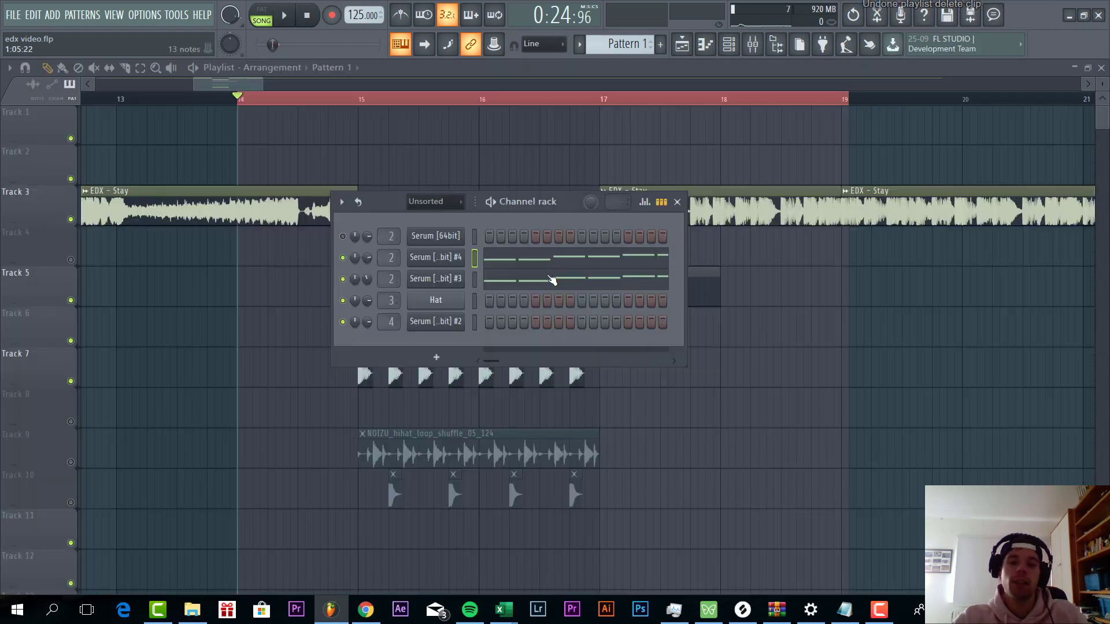
Play Pattern 1 in pattern mode and audition its Serum #4 and #3 layers separately, leaving only #3 of the two muted
{"action": "left_click", "coordinate": [261, 19]}
{"action": "key", "text": "space"}
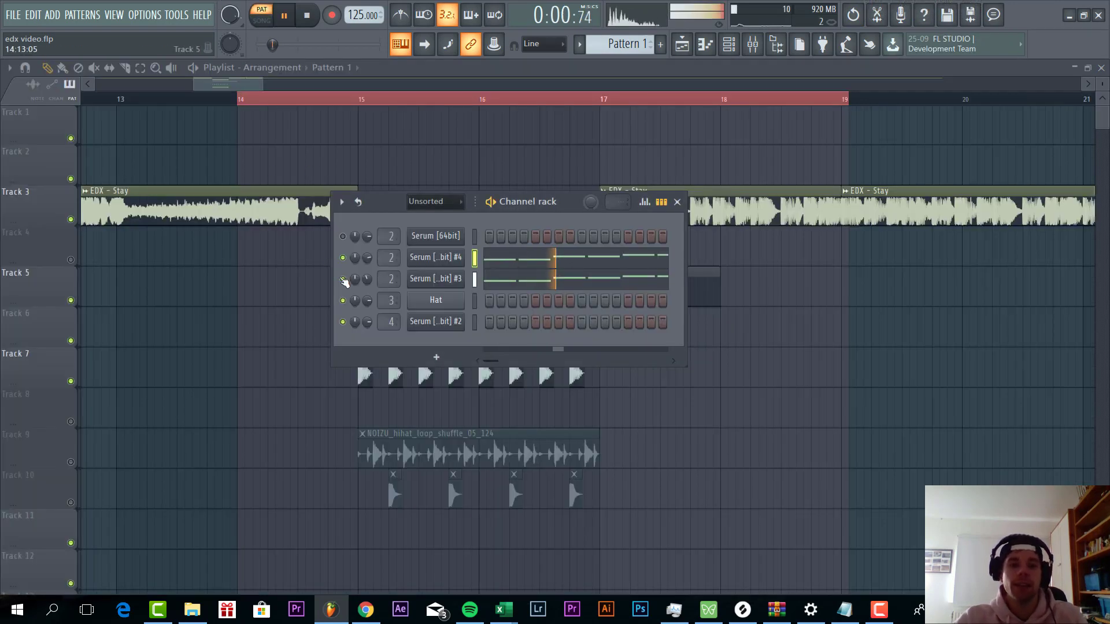
{"action": "left_click", "coordinate": [344, 258]}
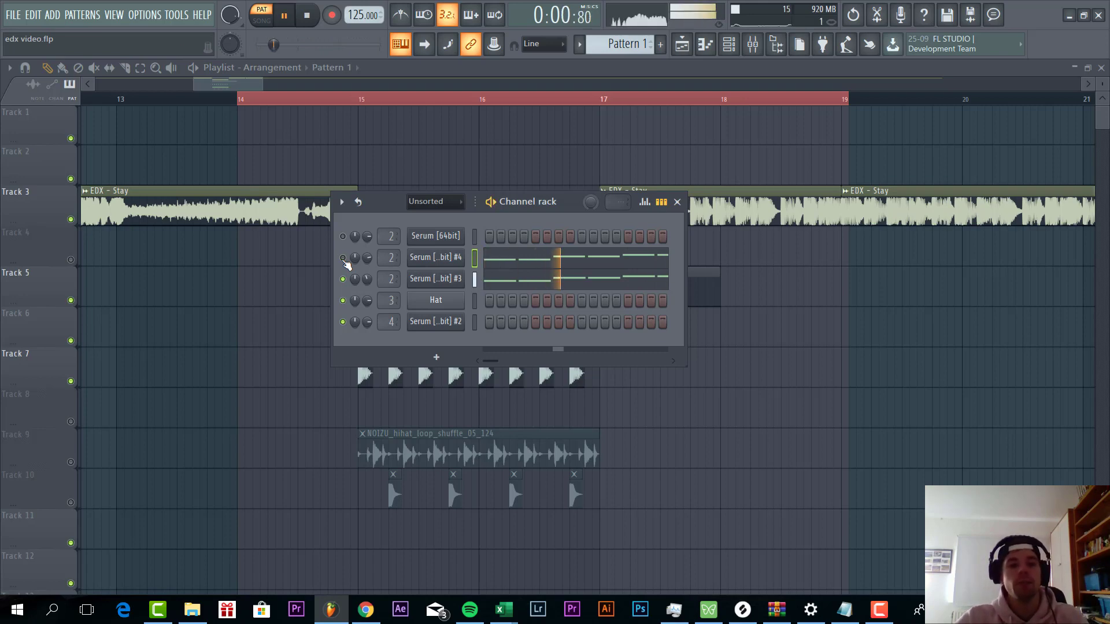
{"action": "left_click", "coordinate": [521, 258]}
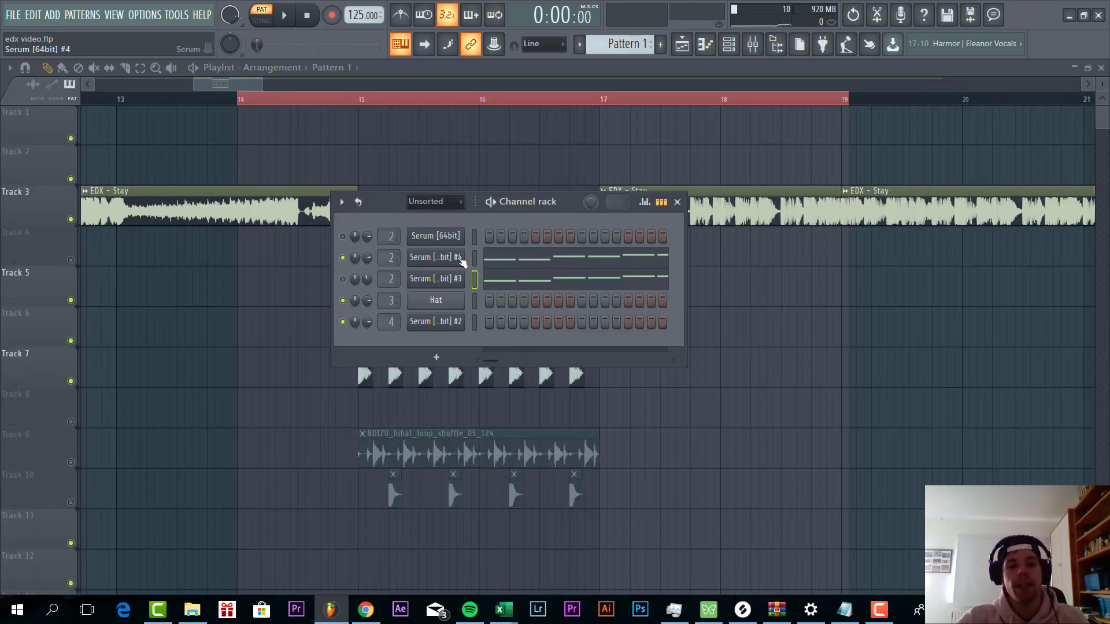
Open the Serum #4 instrument, initialise its preset and start pattern playback
{"action": "left_click", "coordinate": [459, 258]}
{"action": "left_click", "coordinate": [681, 147]}
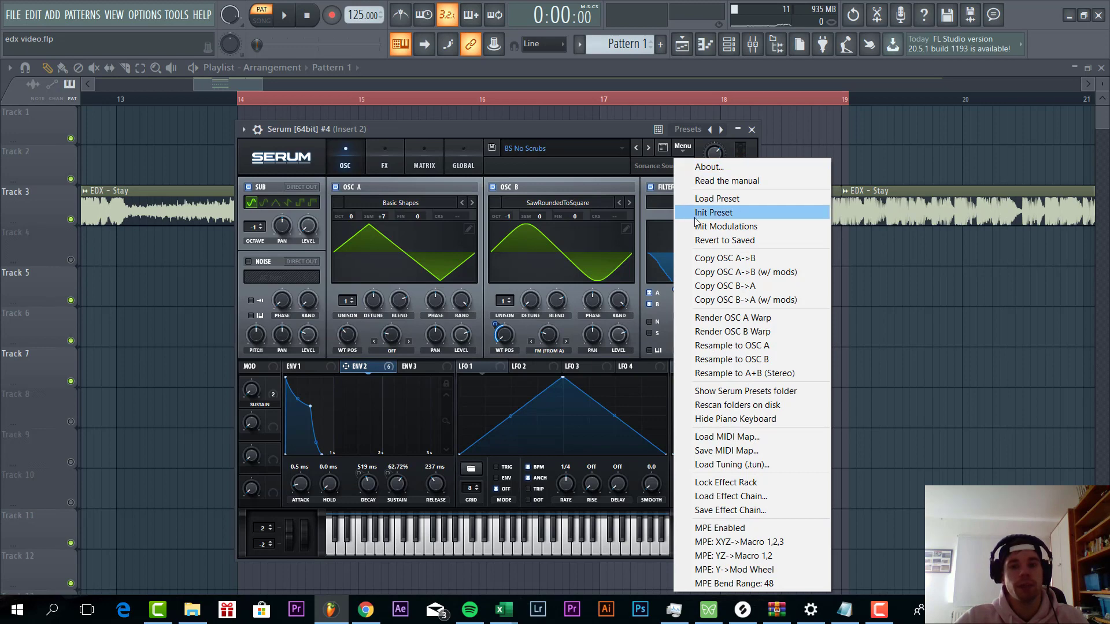
{"action": "left_click", "coordinate": [695, 211]}
{"action": "key", "text": "space"}
Load the Analog wavetable Basic Shapes into Osc A, move its position to the triangle wave and transpose it +7 semitones
{"action": "left_click", "coordinate": [401, 203]}
{"action": "mouse_move", "coordinate": [421, 217]}
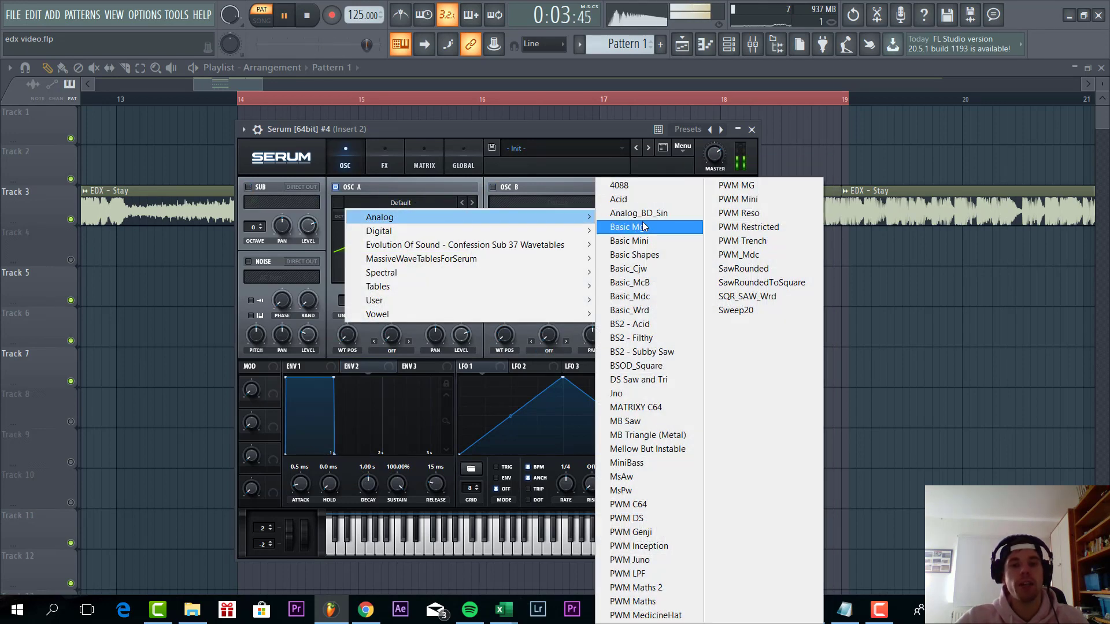
{"action": "left_click", "coordinate": [667, 255]}
{"action": "left_click_drag", "start_coordinate": [347, 335], "coordinate": [349, 290]}
{"action": "left_click_drag", "start_coordinate": [381, 217], "coordinate": [401, 187]}
{"action": "left_click_drag", "start_coordinate": [413, 134], "coordinate": [335, 127]}
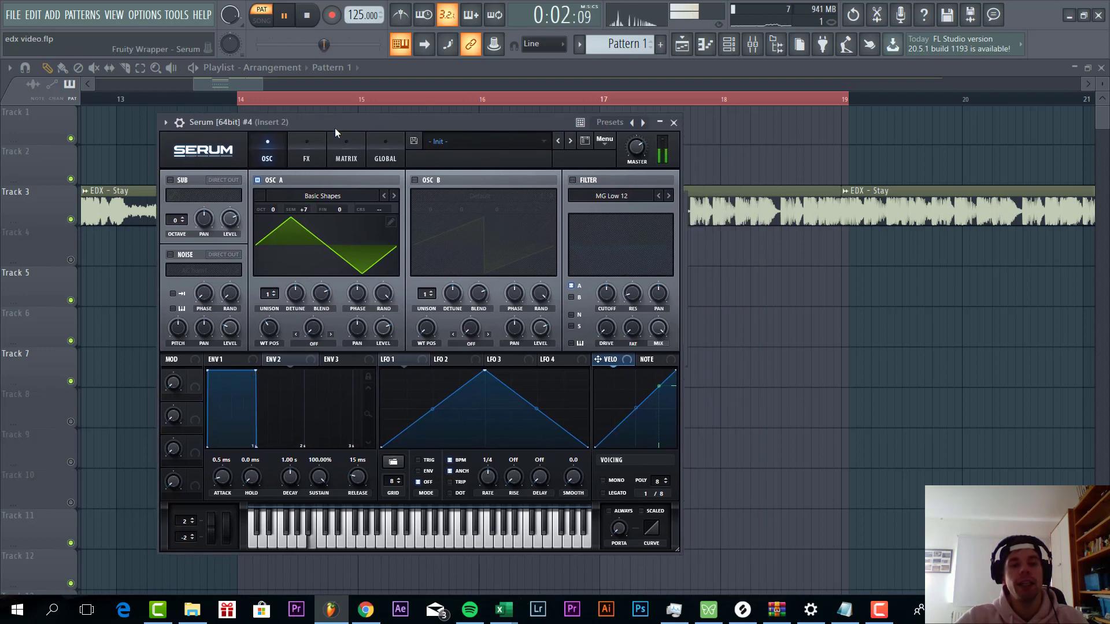
Enable Osc B with the Analog wavetable SawRoundedToSquare and set its octave to -1
{"action": "left_click", "coordinate": [415, 180]}
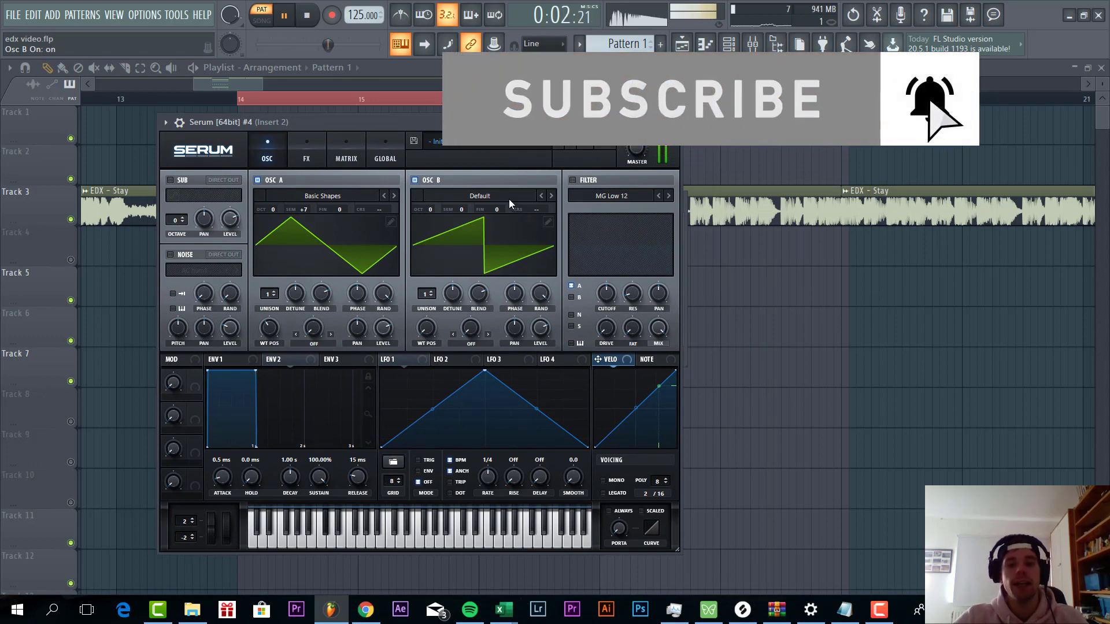
{"action": "left_click", "coordinate": [508, 199]}
{"action": "mouse_move", "coordinate": [557, 207]}
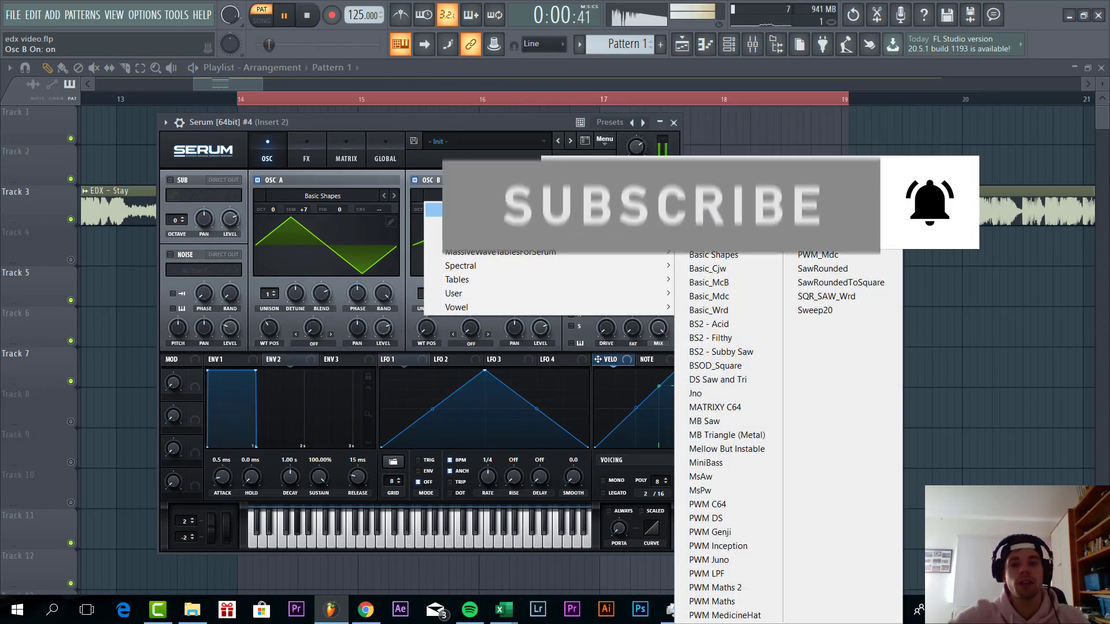
{"action": "left_click", "coordinate": [842, 282]}
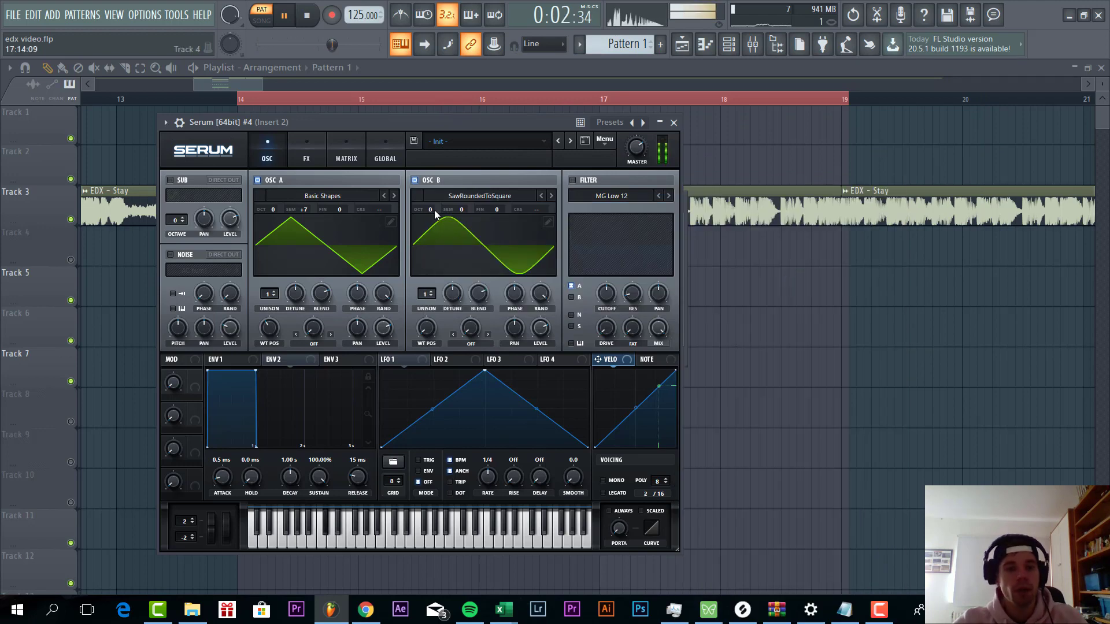
{"action": "left_click_drag", "start_coordinate": [429, 207], "coordinate": [430, 210]}
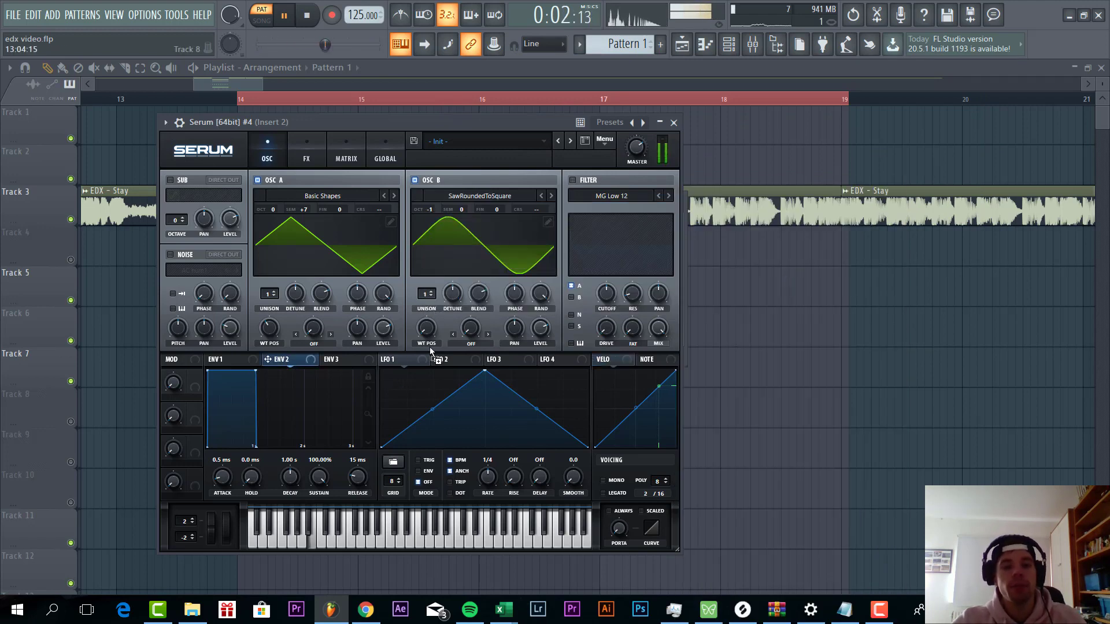
Modulate Osc B's wavetable position with Env 2 by 52 and set its warp to FM (From A) at 33%
{"action": "mouse_move", "coordinate": [424, 332]}
{"action": "left_mouse_down"}
{"action": "mouse_move", "coordinate": [409, 361]}
{"action": "mouse_move", "coordinate": [413, 347]}
{"action": "left_mouse_up"}
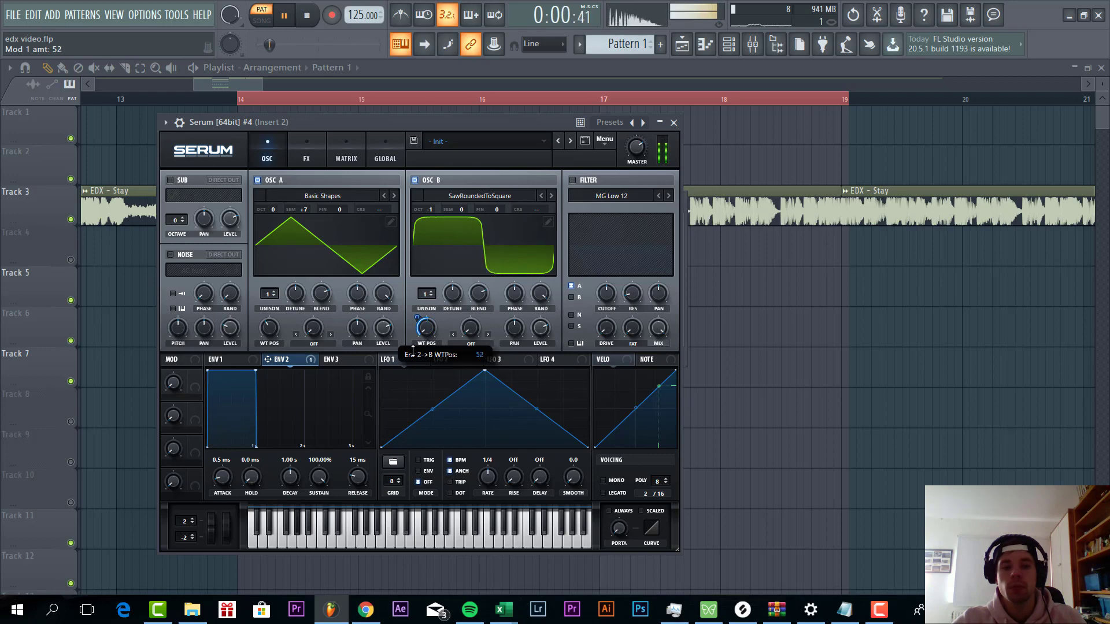
{"action": "left_click", "coordinate": [475, 345]}
{"action": "left_click", "coordinate": [496, 285]}
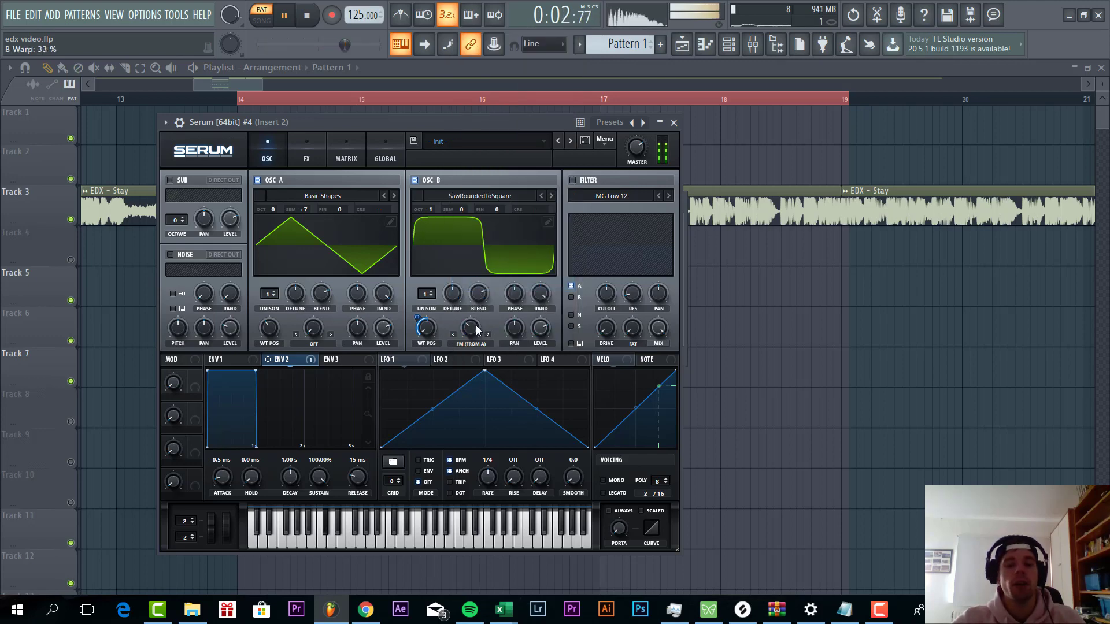
Enable an MG Low 24 filter on both oscillators with a low cutoff and 21% fat, and modulate its cutoff with Env 2 by 41
{"action": "left_click", "coordinate": [571, 178]}
{"action": "left_click", "coordinate": [669, 196]}
{"action": "left_click", "coordinate": [670, 195]}
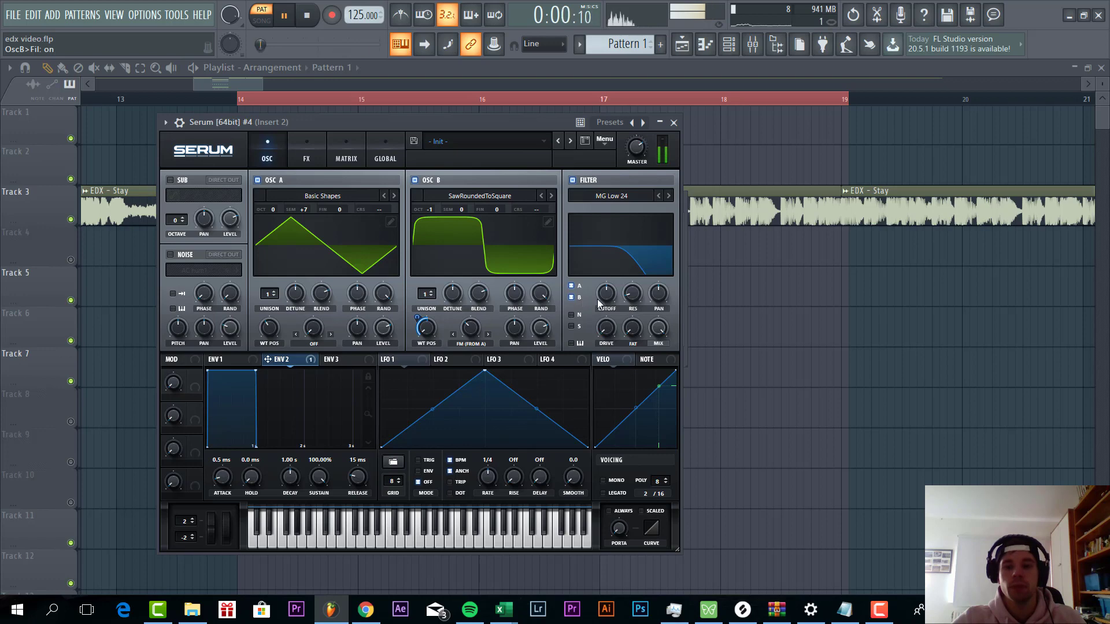
{"action": "left_click_drag", "start_coordinate": [606, 293], "coordinate": [633, 308]}
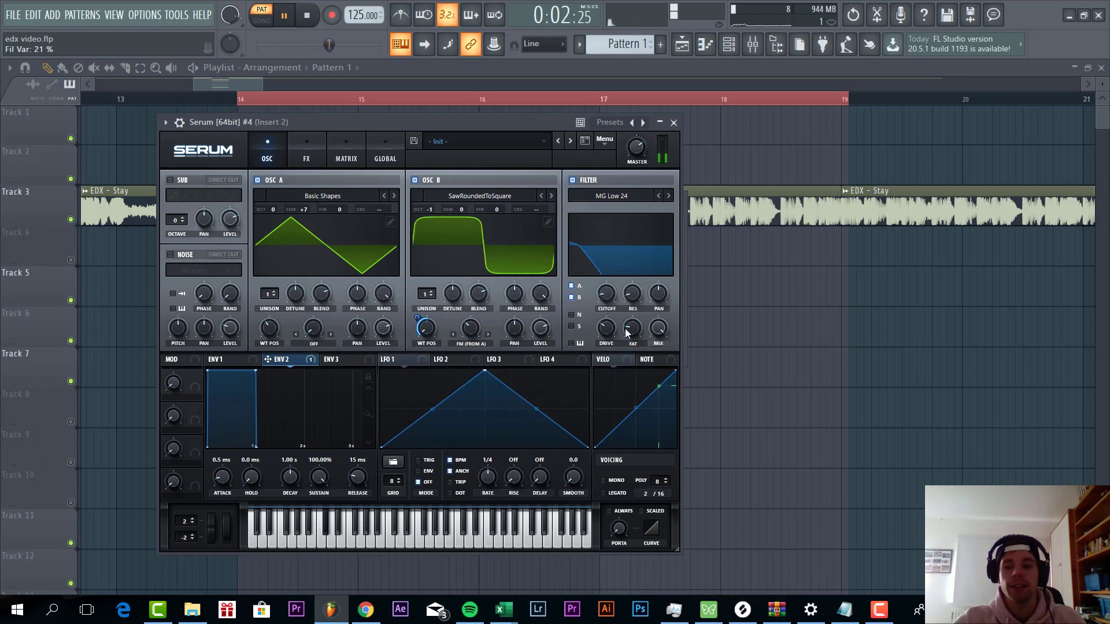
{"action": "left_click_drag", "start_coordinate": [544, 326], "coordinate": [606, 293]}
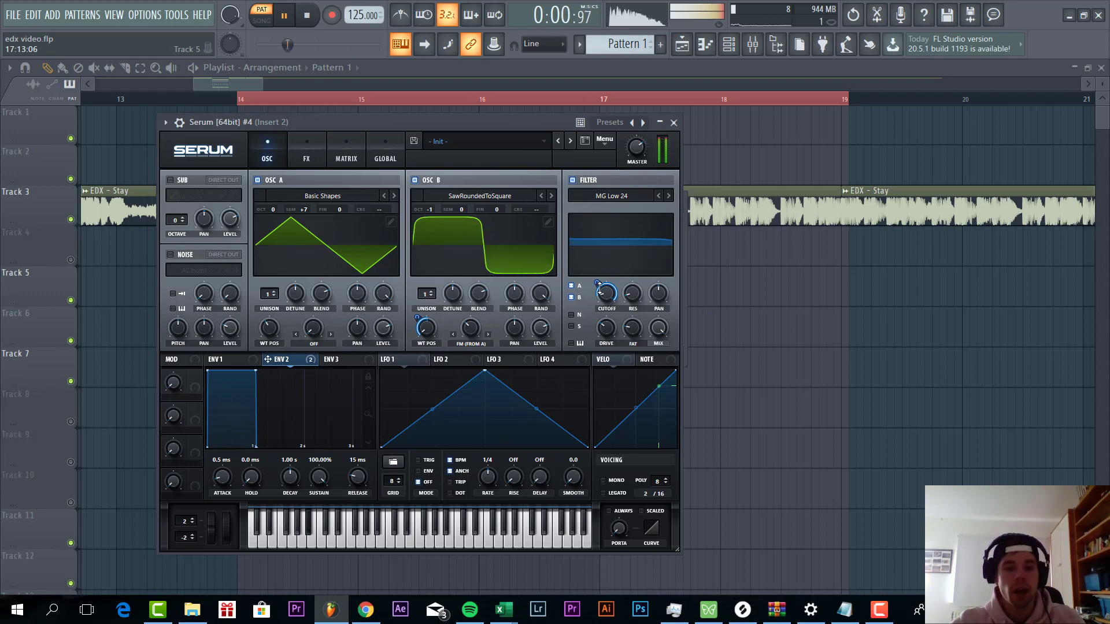
{"action": "left_click_drag", "start_coordinate": [600, 287], "coordinate": [591, 309]}
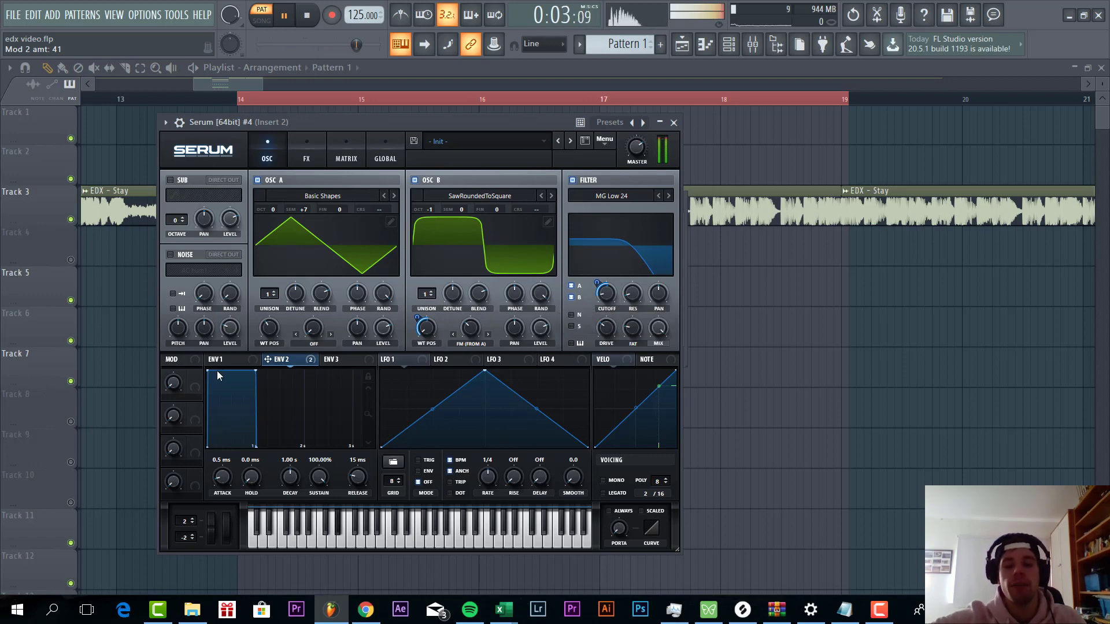
Set Env 2 to 519 ms decay, 62.72% sustain and 237 ms release, and enable mono voicing
{"action": "left_click_drag", "start_coordinate": [289, 478], "coordinate": [306, 519]}
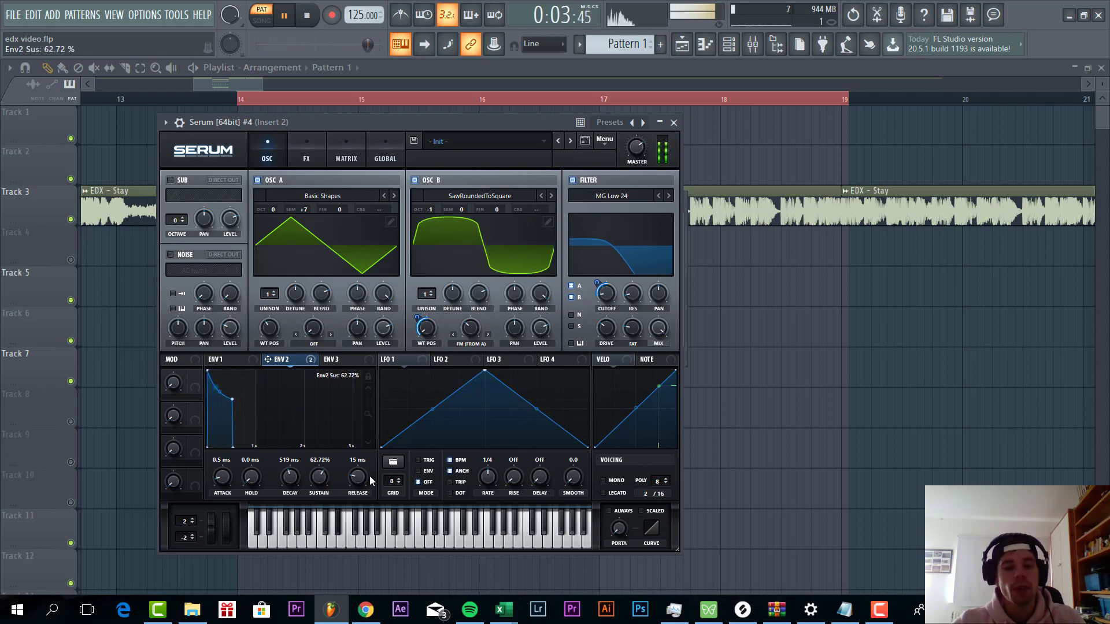
{"action": "left_click_drag", "start_coordinate": [357, 481], "coordinate": [356, 470]}
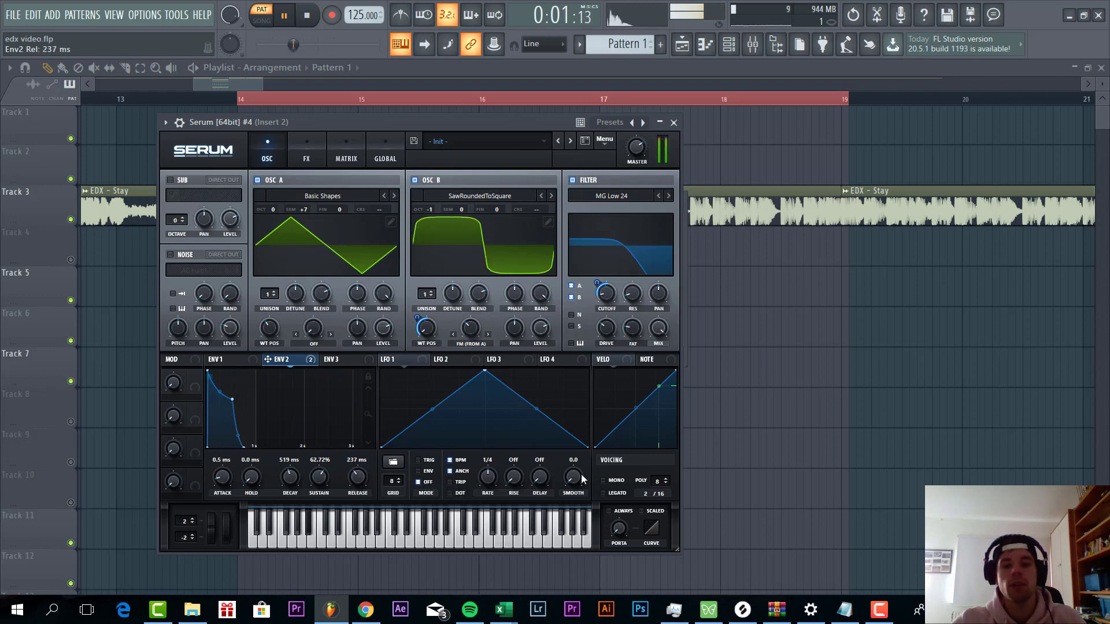
{"action": "left_click", "coordinate": [603, 480]}
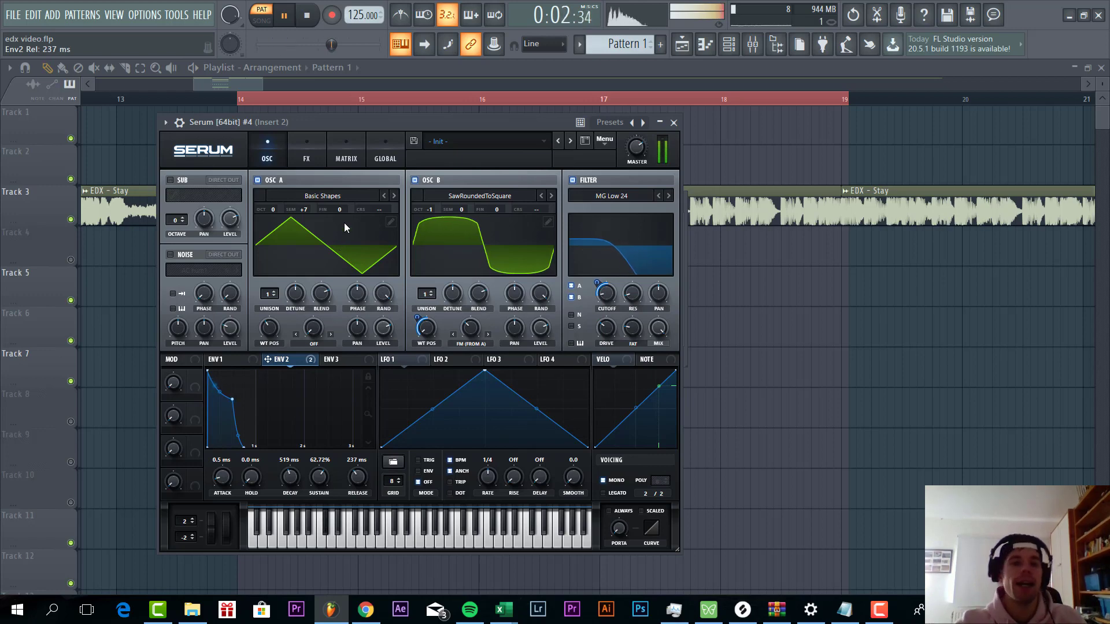
Add a multiband compressor at the start of Serum's effects chain with 14.0 dB gain
{"action": "left_click", "coordinate": [315, 141]}
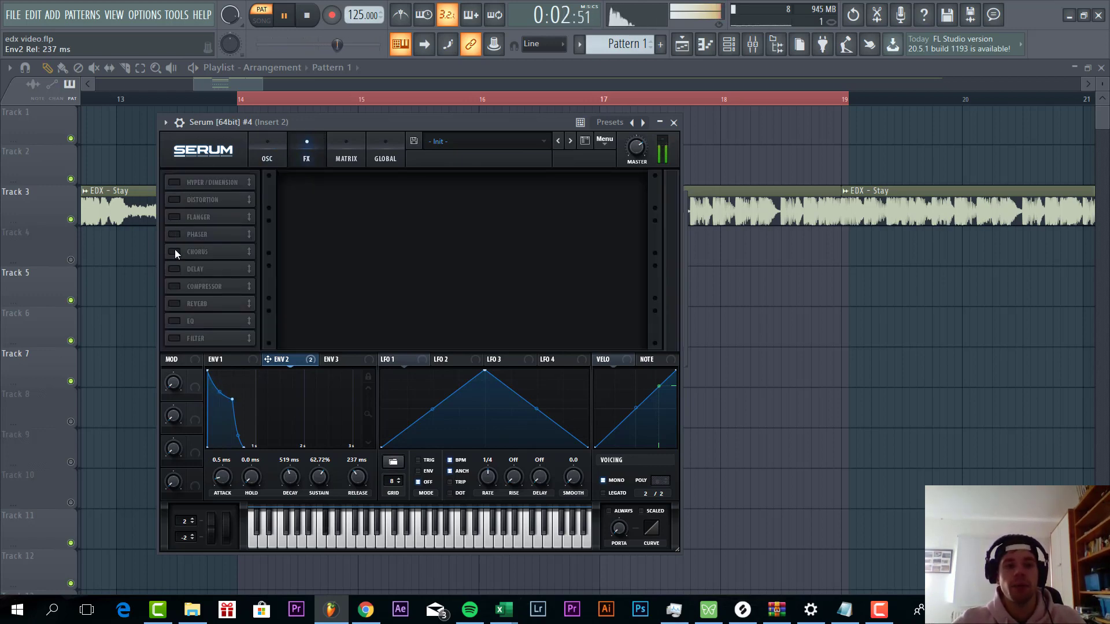
{"action": "left_click", "coordinate": [173, 287]}
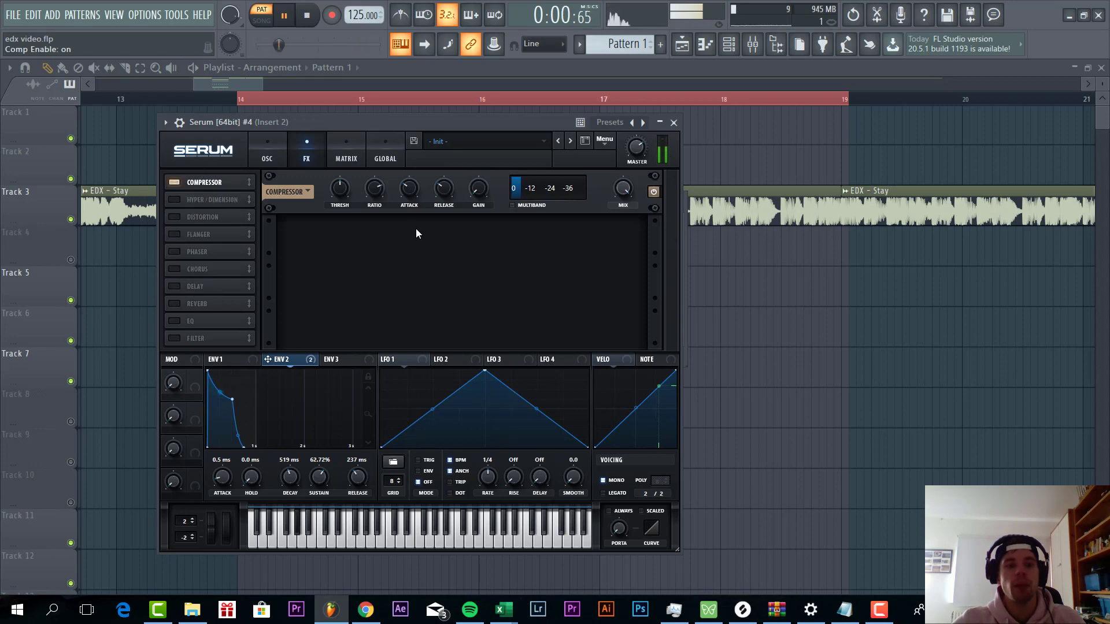
{"action": "left_click", "coordinate": [513, 206]}
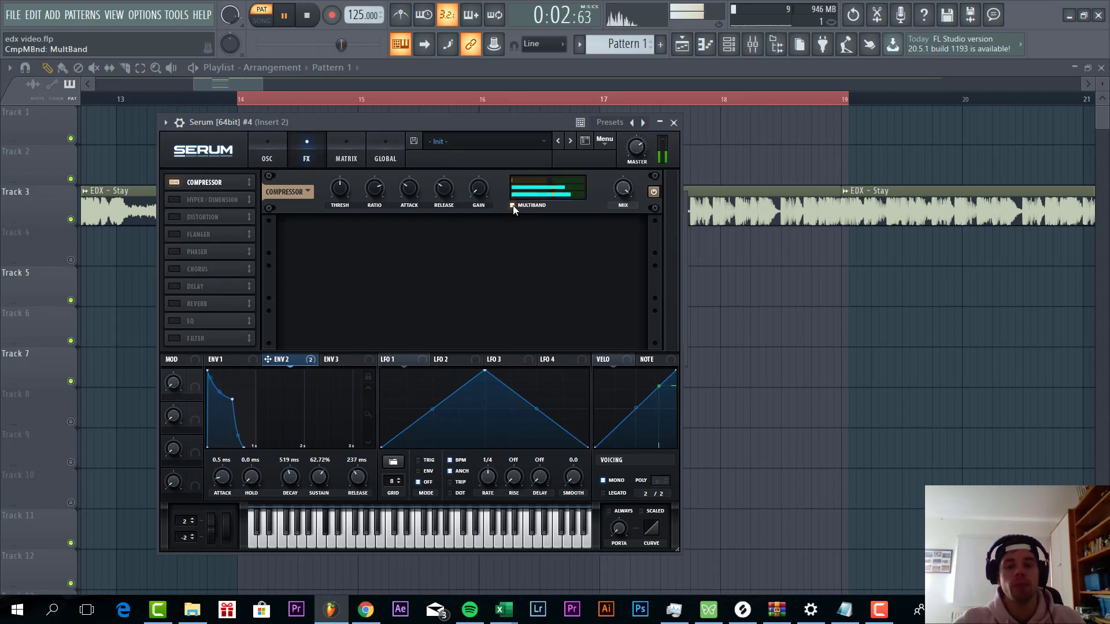
{"action": "scroll", "coordinate": [475, 192], "scroll_direction": "up", "scroll_amount": 10}
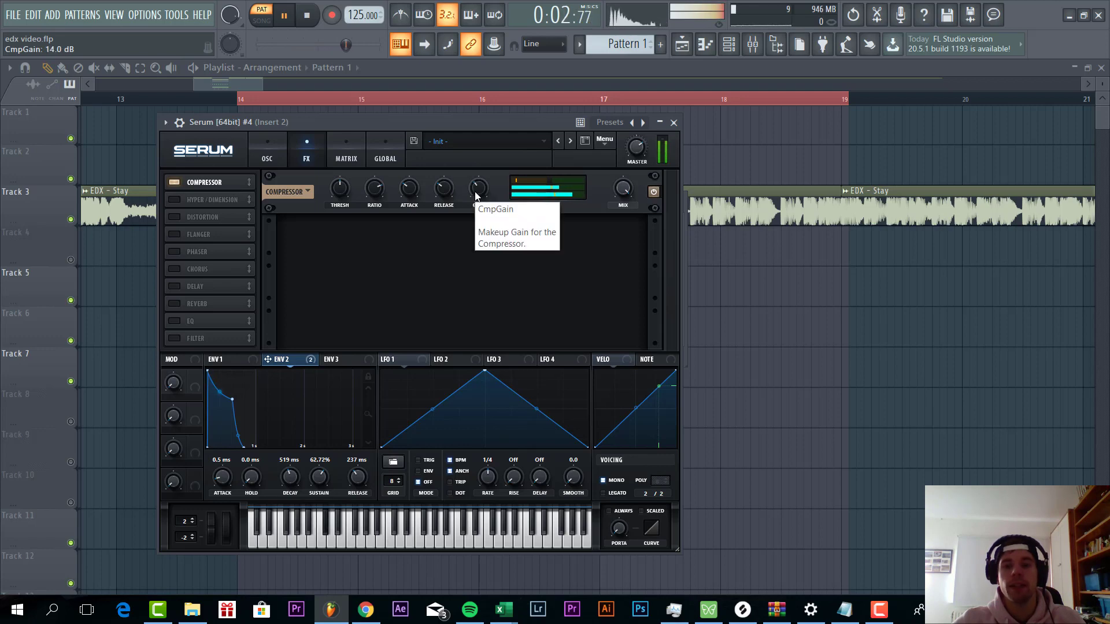
Add Hyper/Dimension after the compressor with the Hyper mix fully down, a reduced Dimension size and 23% Dimension mix
{"action": "left_click", "coordinate": [174, 200]}
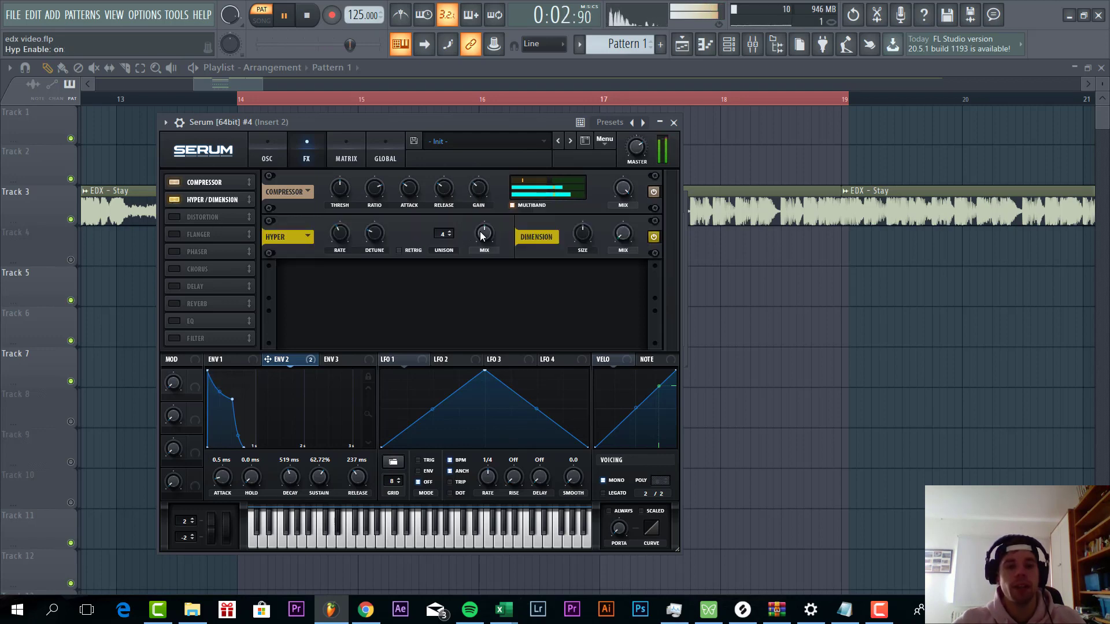
{"action": "scroll", "coordinate": [623, 235], "scroll_direction": "up", "scroll_amount": 5}
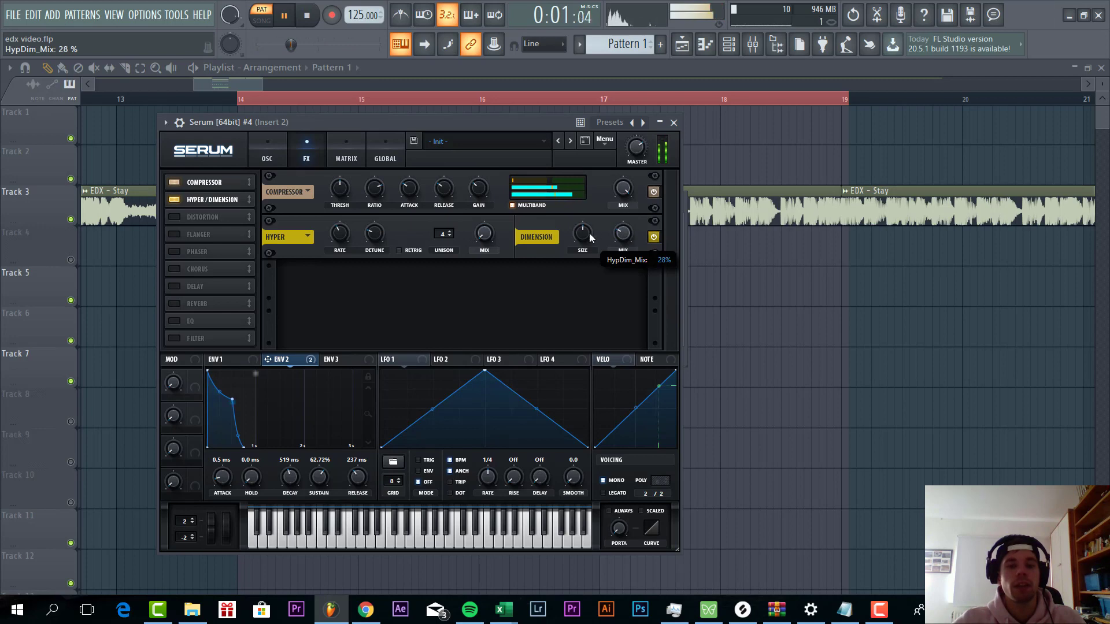
{"action": "scroll", "coordinate": [582, 237], "scroll_direction": "up", "scroll_amount": 7}
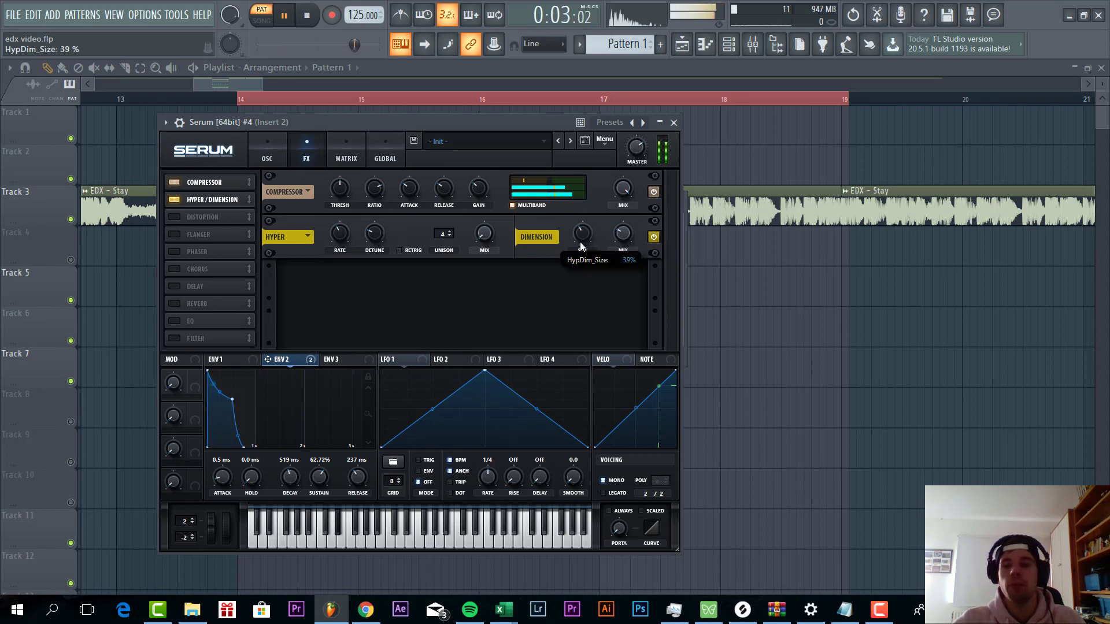
{"action": "left_click_drag", "start_coordinate": [580, 243], "coordinate": [570, 261]}
{"action": "scroll", "coordinate": [613, 238], "scroll_direction": "down", "scroll_amount": 5}
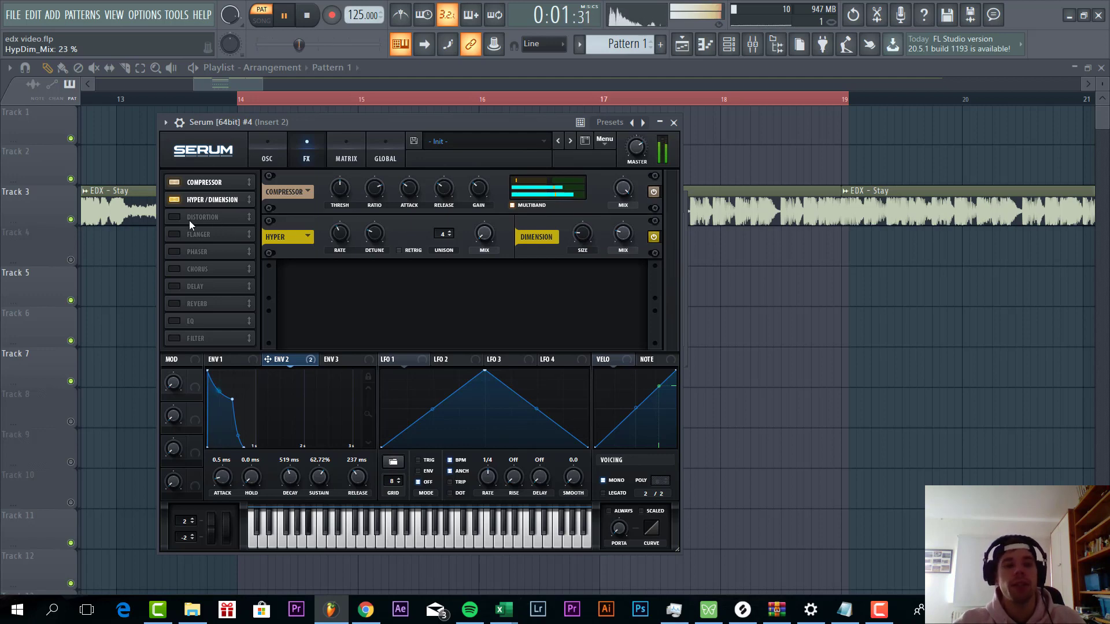
Add a Diode 2 distortion with 12% drive and modulate the drive with Env 2 by 30
{"action": "left_click", "coordinate": [174, 217]}
{"action": "left_click", "coordinate": [397, 285]}
{"action": "left_click", "coordinate": [397, 286]}
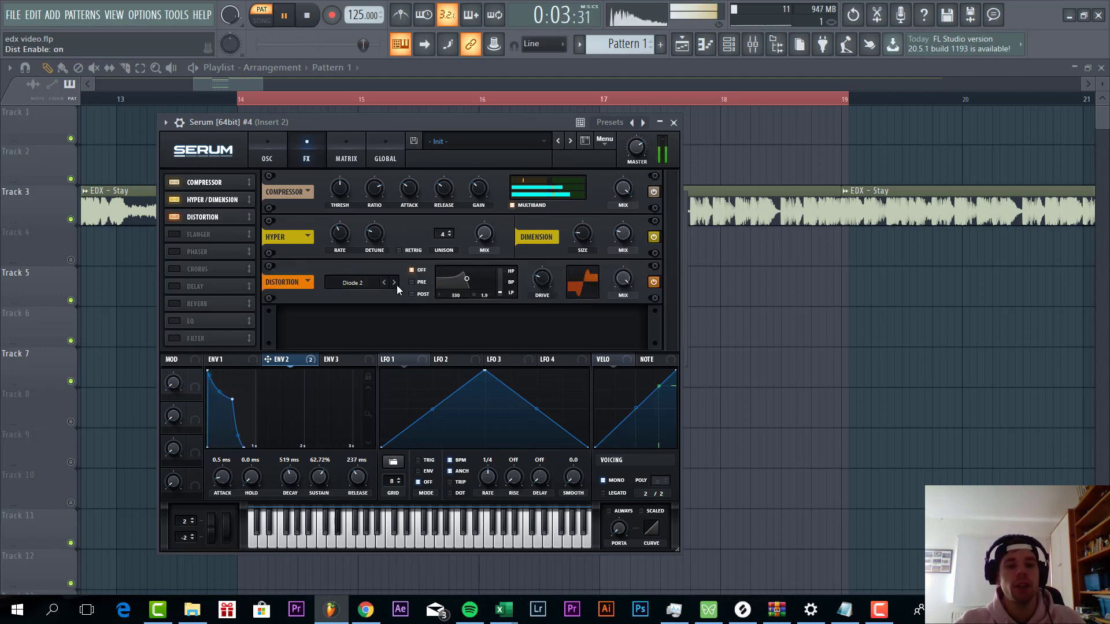
{"action": "left_click_drag", "start_coordinate": [550, 280], "coordinate": [528, 270]}
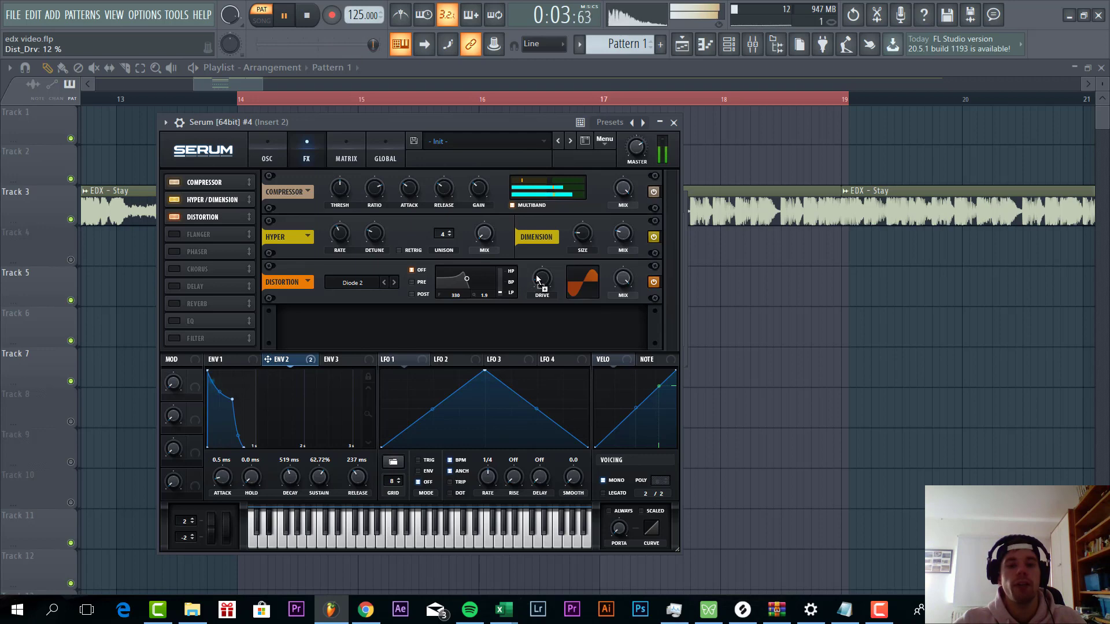
{"action": "left_click_drag", "start_coordinate": [537, 279], "coordinate": [517, 297]}
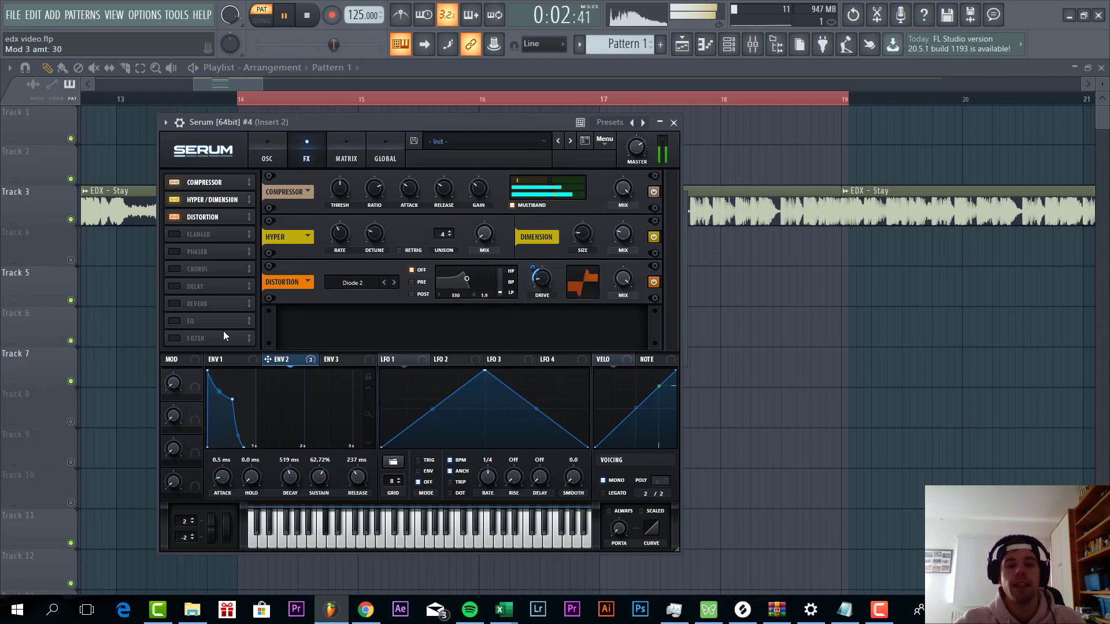
Add an MG Low 24 effects filter directly after the distortion and modulate its cutoff with Env 2
{"action": "left_click", "coordinate": [179, 340]}
{"action": "left_click_drag", "start_coordinate": [182, 340], "coordinate": [214, 237]}
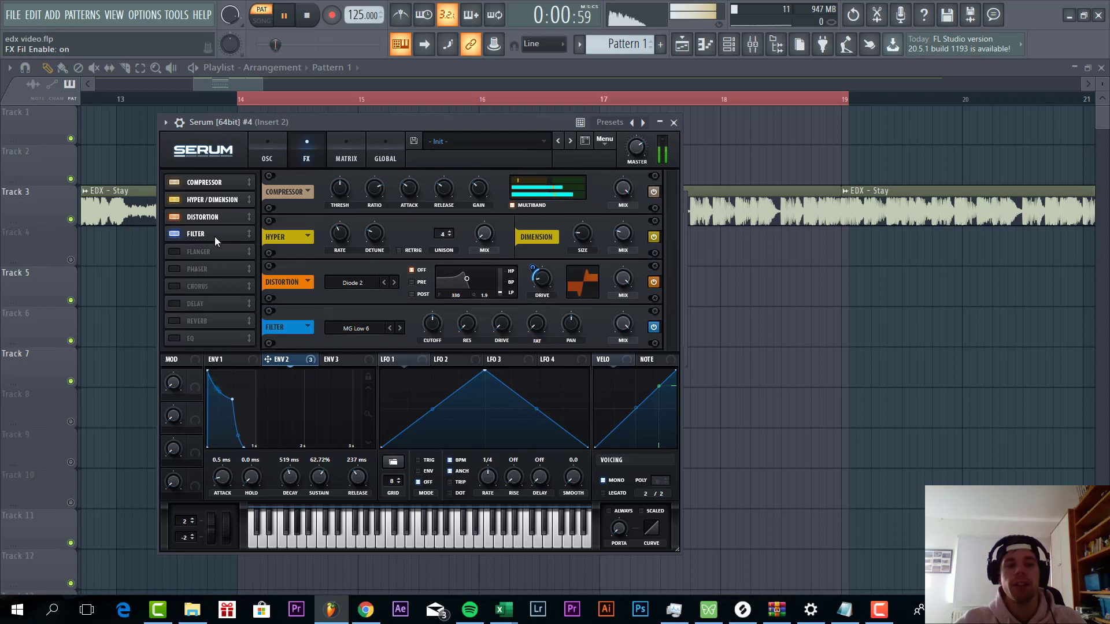
{"action": "left_click", "coordinate": [400, 328]}
{"action": "left_click", "coordinate": [401, 328]}
{"action": "left_click", "coordinate": [401, 327]}
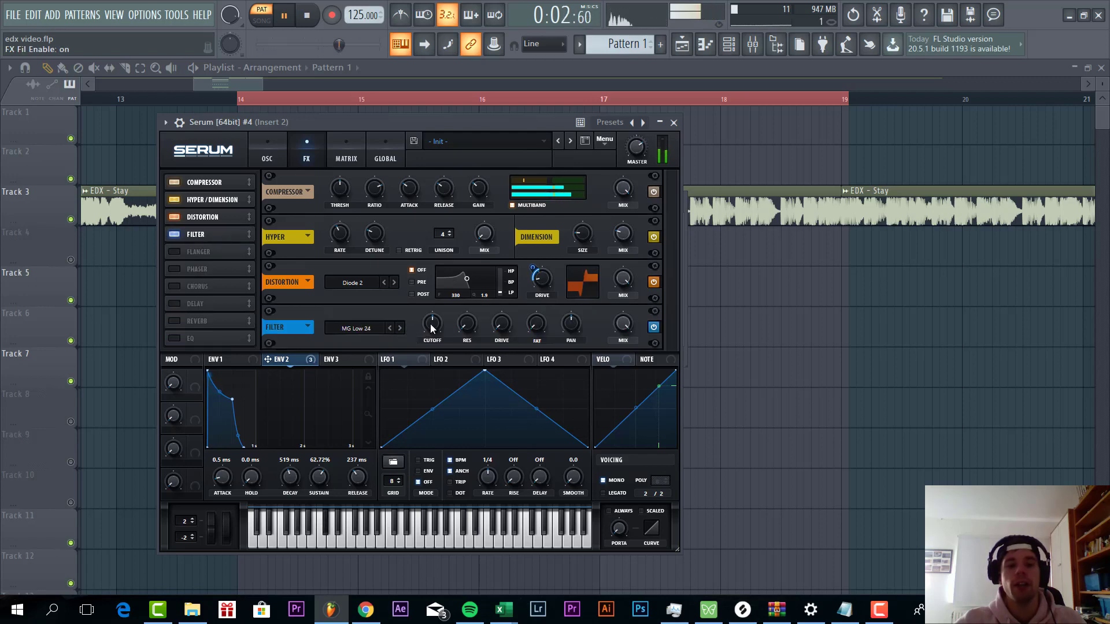
{"action": "left_click_drag", "start_coordinate": [431, 328], "coordinate": [429, 333]}
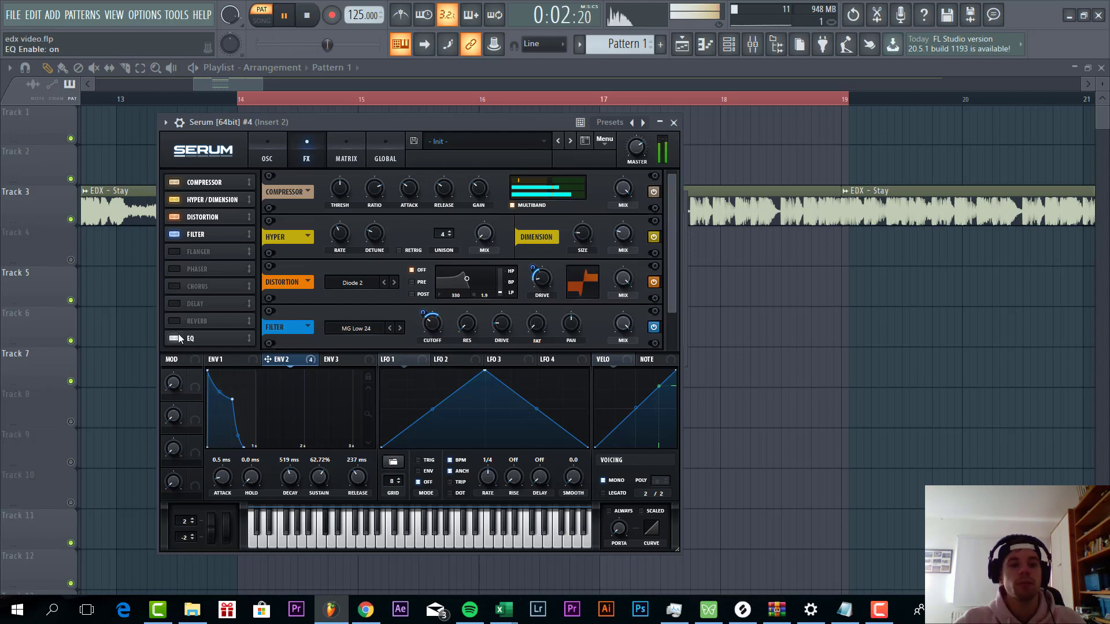
Add an EQ after the effects filter with -1.9 dB high-band gain modulated by Env 2 and a 309 Hz high-band frequency
{"action": "left_click", "coordinate": [175, 337]}
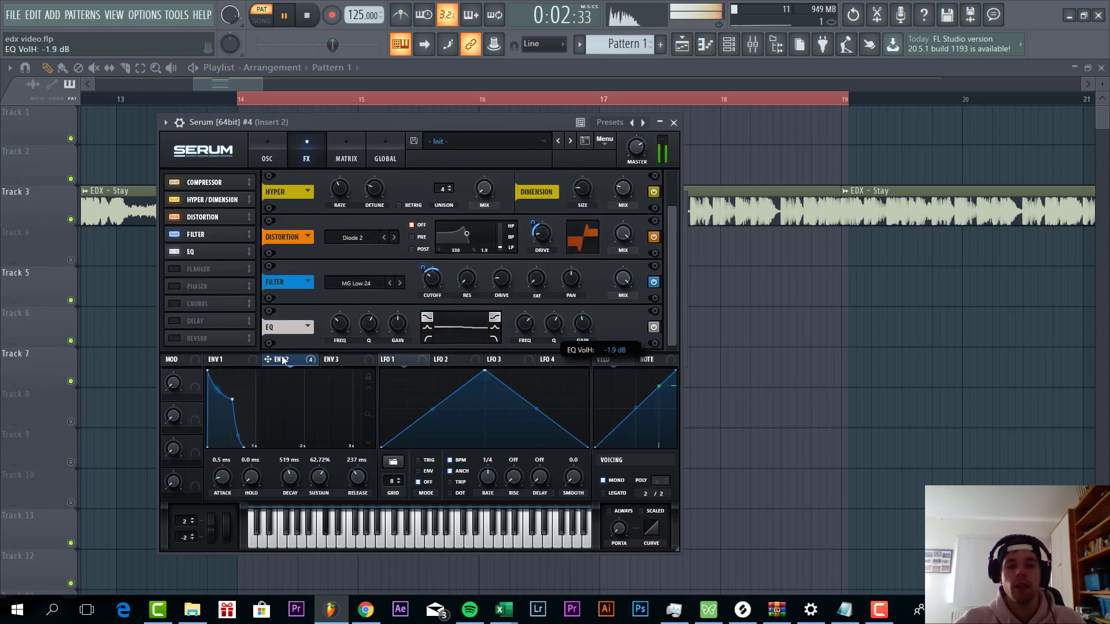
{"action": "left_click_drag", "start_coordinate": [584, 326], "coordinate": [522, 334]}
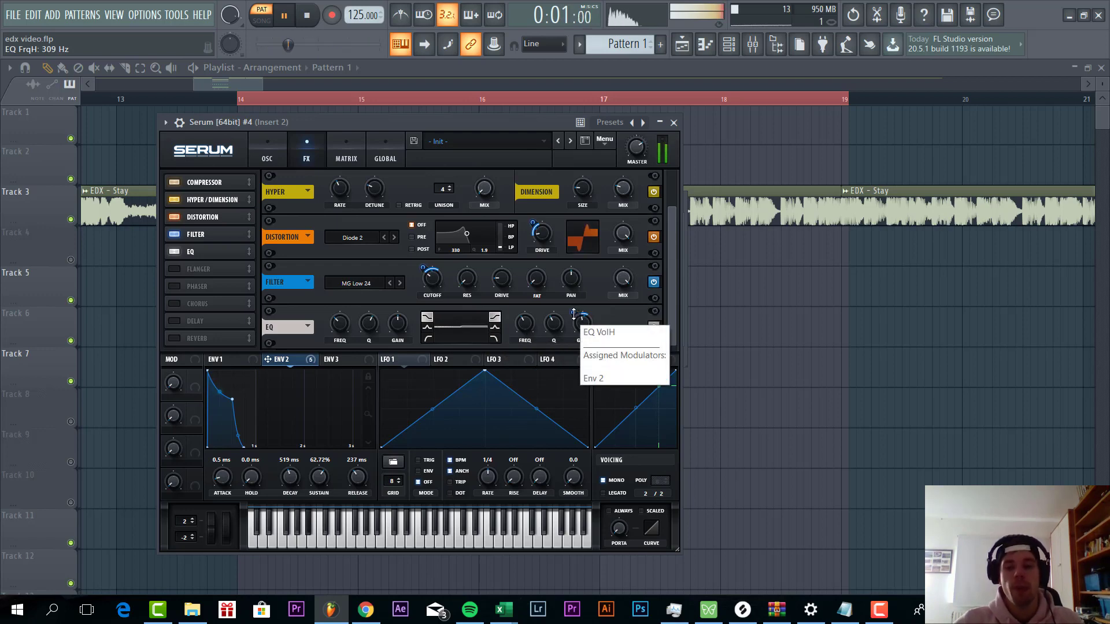
Add a chorus directly after the EQ, with its filter switched to HPF and a mix of about 24%
{"action": "left_click", "coordinate": [175, 304]}
{"action": "left_click_drag", "start_coordinate": [191, 304], "coordinate": [202, 274]}
{"action": "left_click", "coordinate": [554, 341]}
{"action": "mouse_move", "coordinate": [608, 336]}
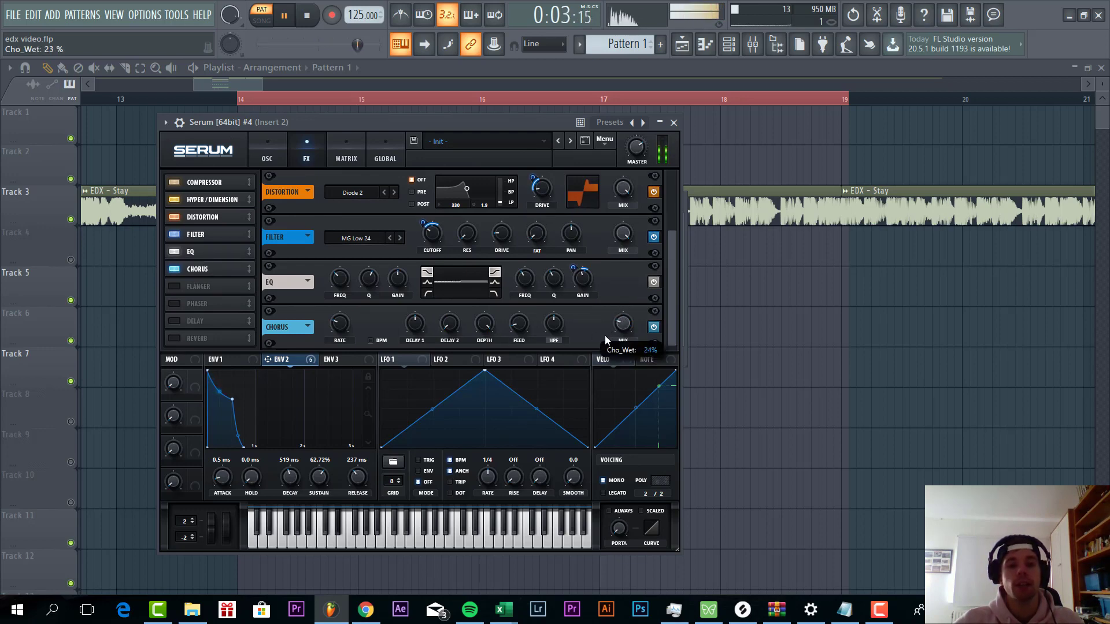
Add a Hall reverb directly after the chorus with 36% low cut, and turn its mix down slightly
{"action": "left_click", "coordinate": [172, 321]}
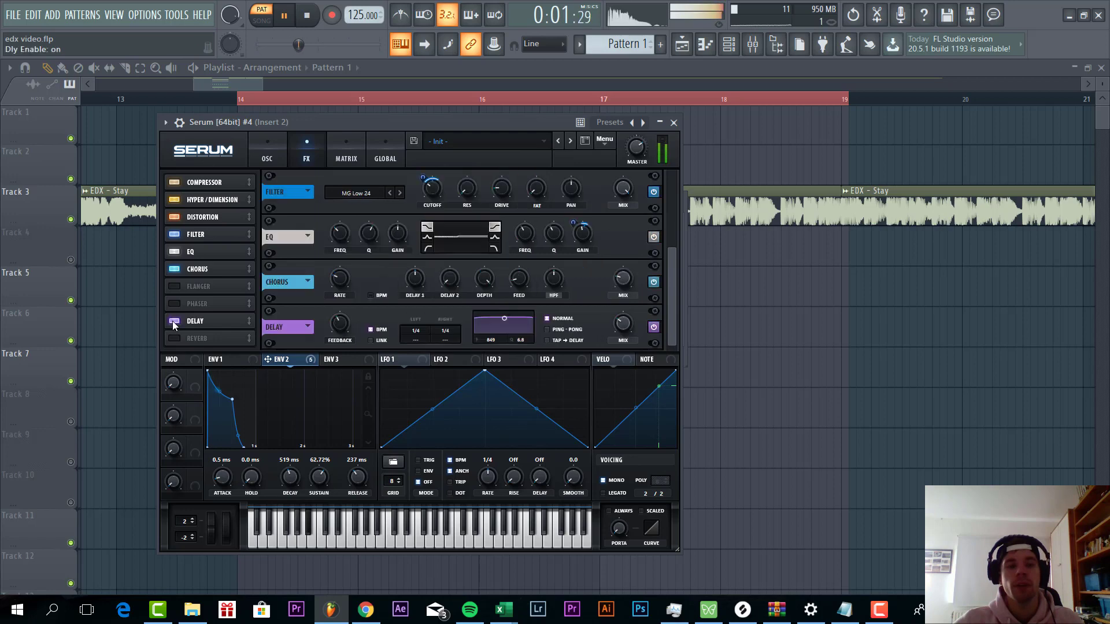
{"action": "left_click", "coordinate": [172, 320]}
{"action": "left_click", "coordinate": [176, 337]}
{"action": "left_click_drag", "start_coordinate": [190, 337], "coordinate": [202, 286]}
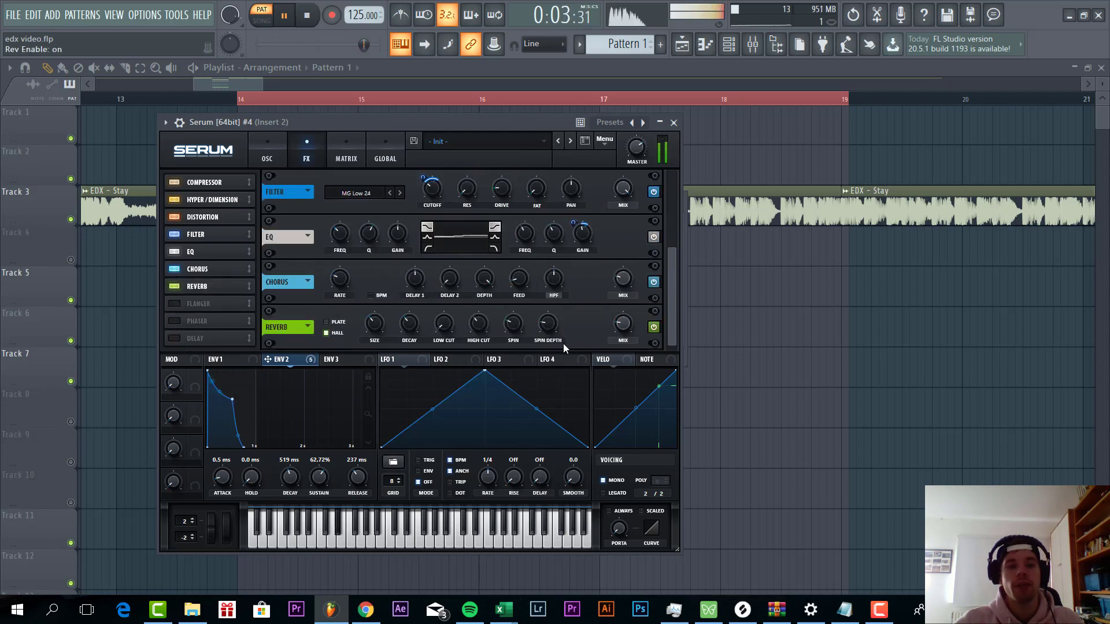
{"action": "mouse_move", "coordinate": [443, 328]}
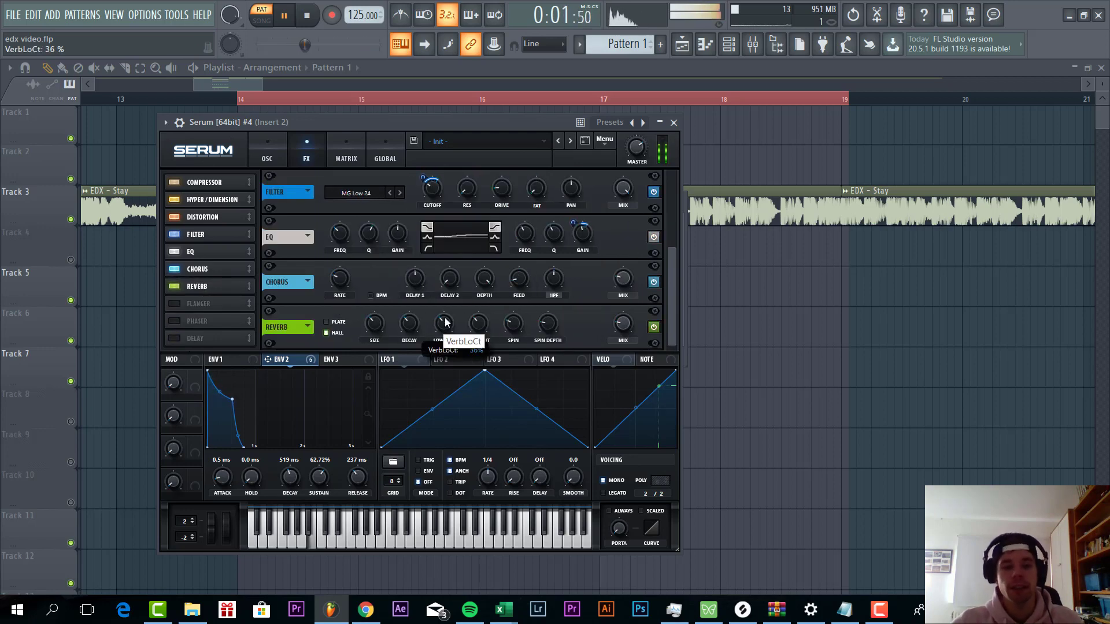
{"action": "mouse_move", "coordinate": [628, 334]}
{"action": "left_click_drag", "start_coordinate": [628, 330], "coordinate": [627, 338]}
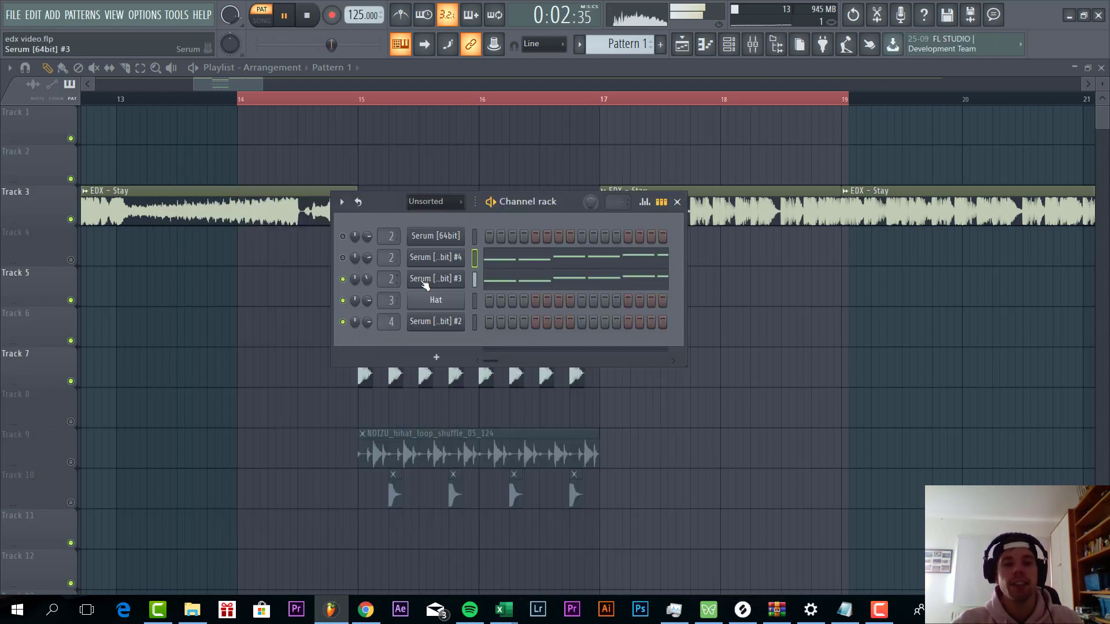
Open the Serum #3 instance and initialise its preset
{"action": "left_click", "coordinate": [425, 283]}
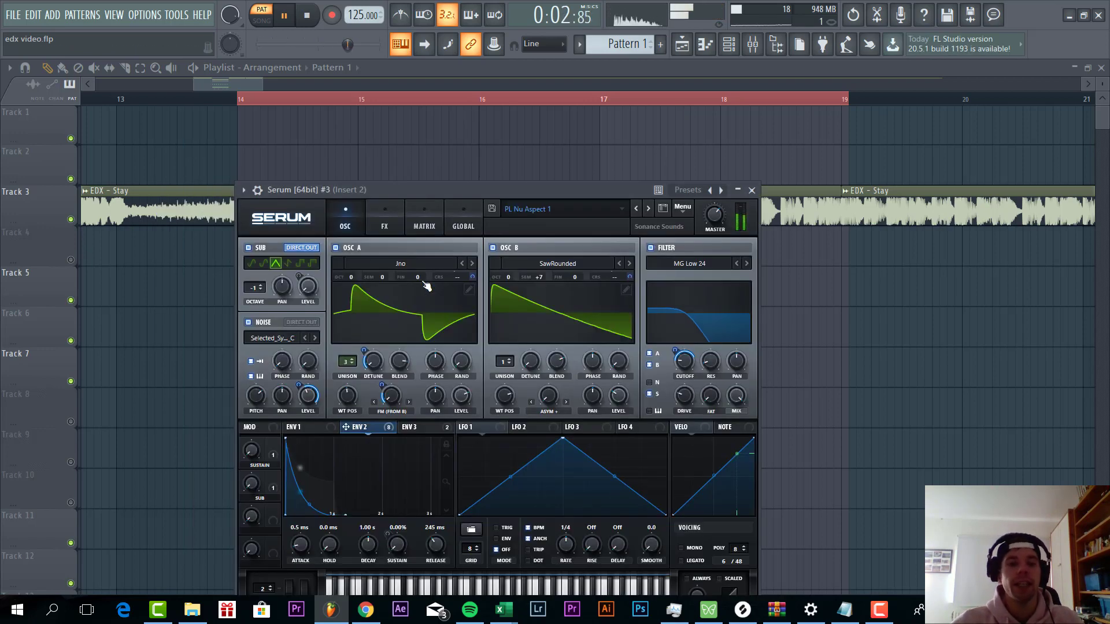
{"action": "left_click", "coordinate": [689, 210]}
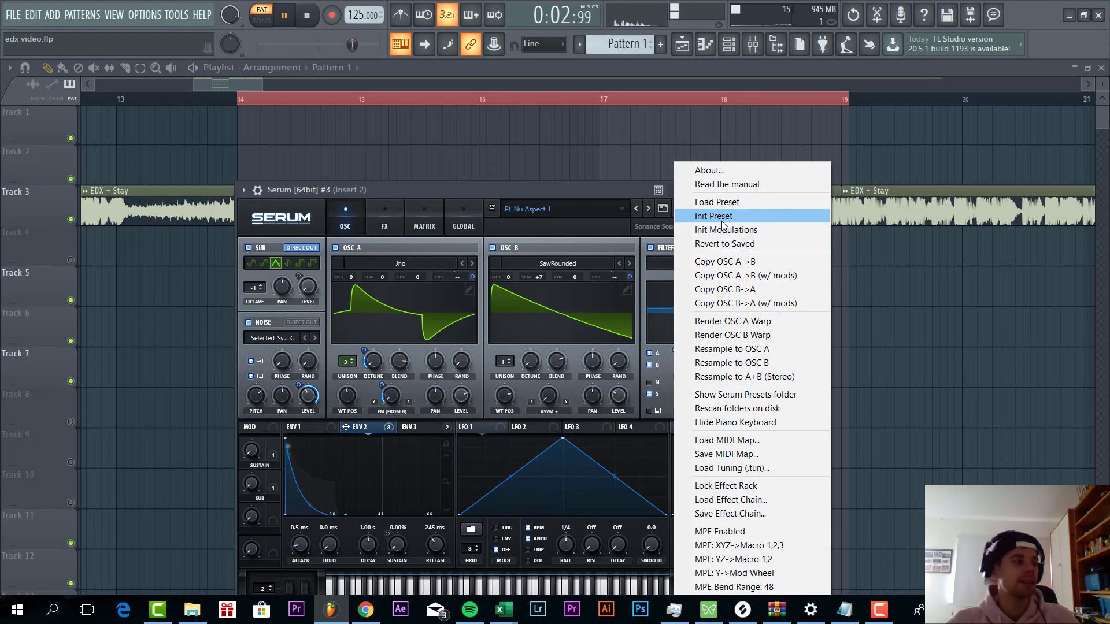
{"action": "left_click", "coordinate": [722, 220]}
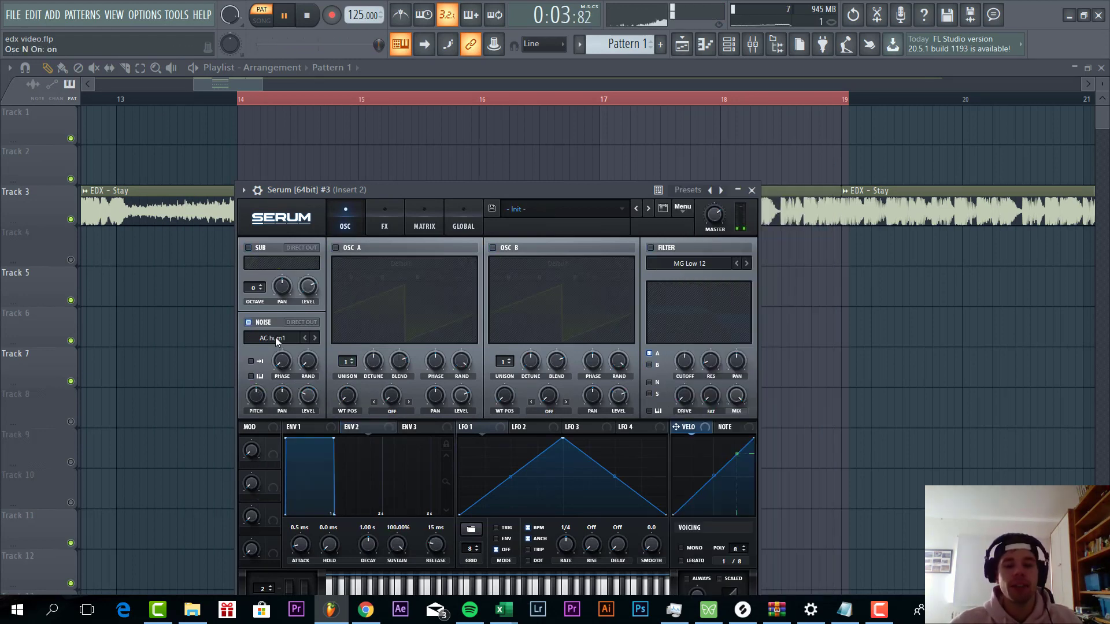
Load Selected_Synth_Shot_01_C from Future Selection into the noise oscillator, with one-shot and key tracking on and 12 semitones of pitch
{"action": "left_click", "coordinate": [276, 338]}
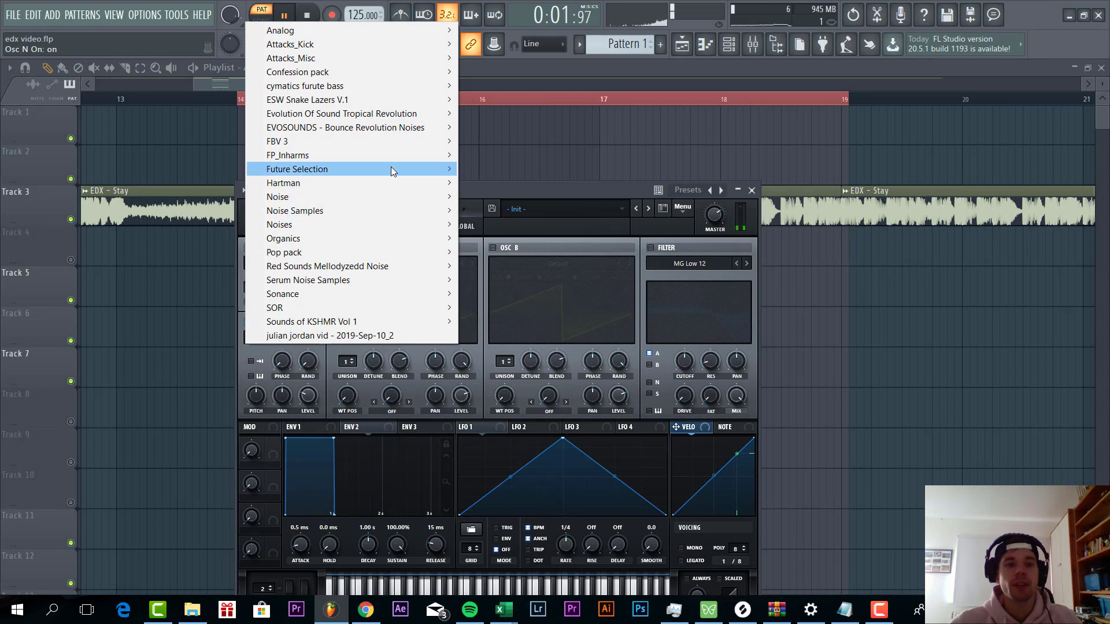
{"action": "mouse_move", "coordinate": [384, 172]}
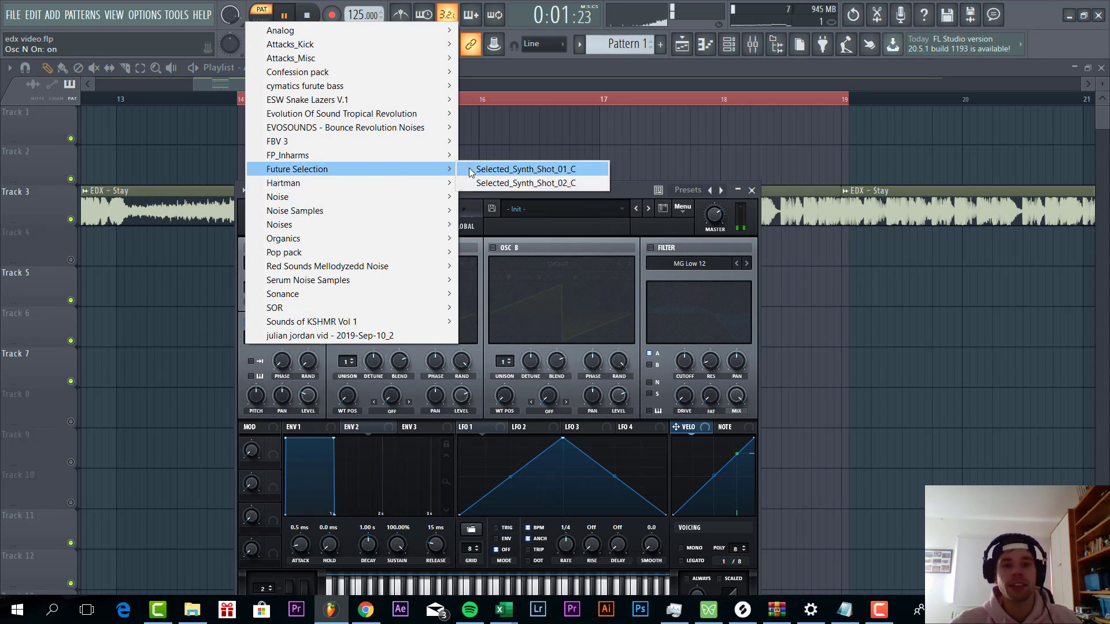
{"action": "left_click", "coordinate": [470, 172]}
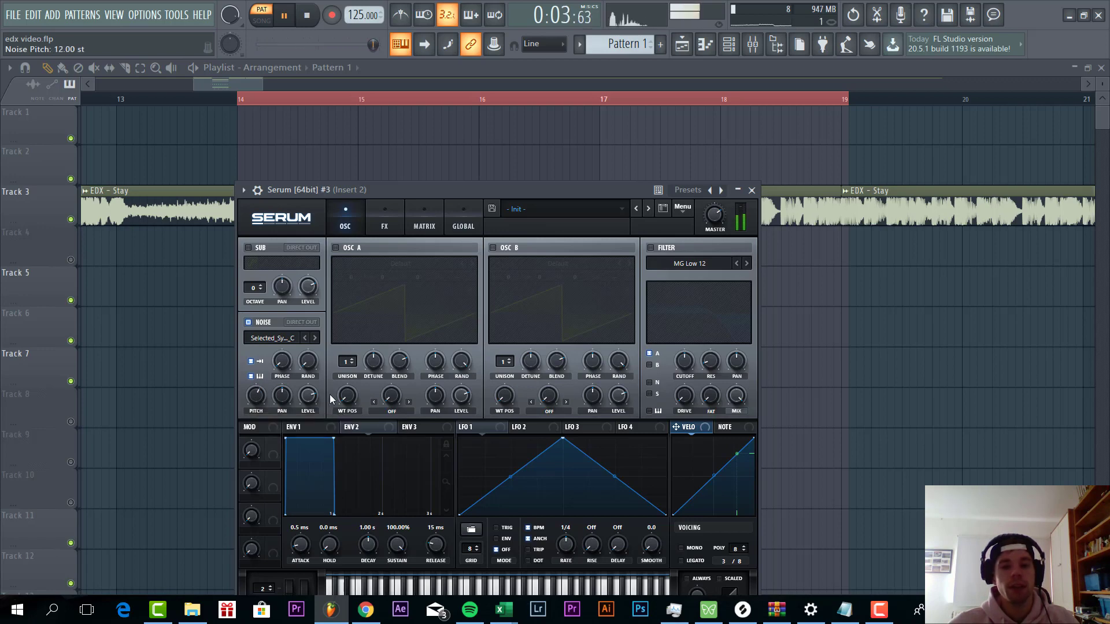
Set the noise level to 39% with Env 2 modulating it, and give Env 2 0% sustain and 308 ms release
{"action": "mouse_move", "coordinate": [306, 415]}
{"action": "left_click_drag", "start_coordinate": [306, 414], "coordinate": [307, 398]}
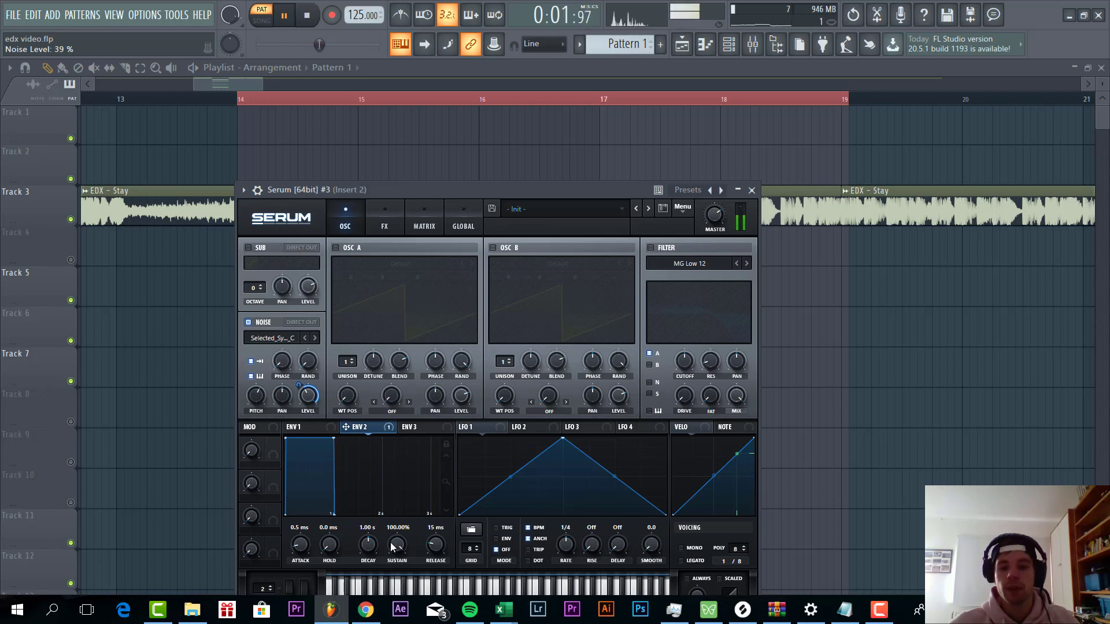
{"action": "left_click_drag", "start_coordinate": [394, 546], "coordinate": [394, 602]}
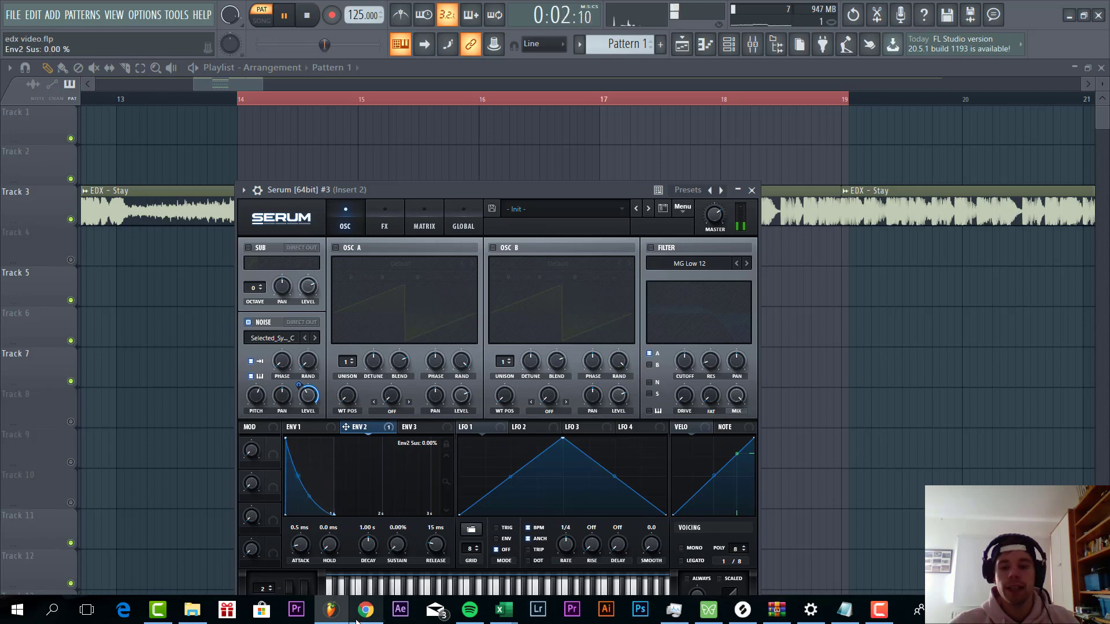
{"action": "scroll", "coordinate": [431, 545], "scroll_direction": "up", "scroll_amount": 5}
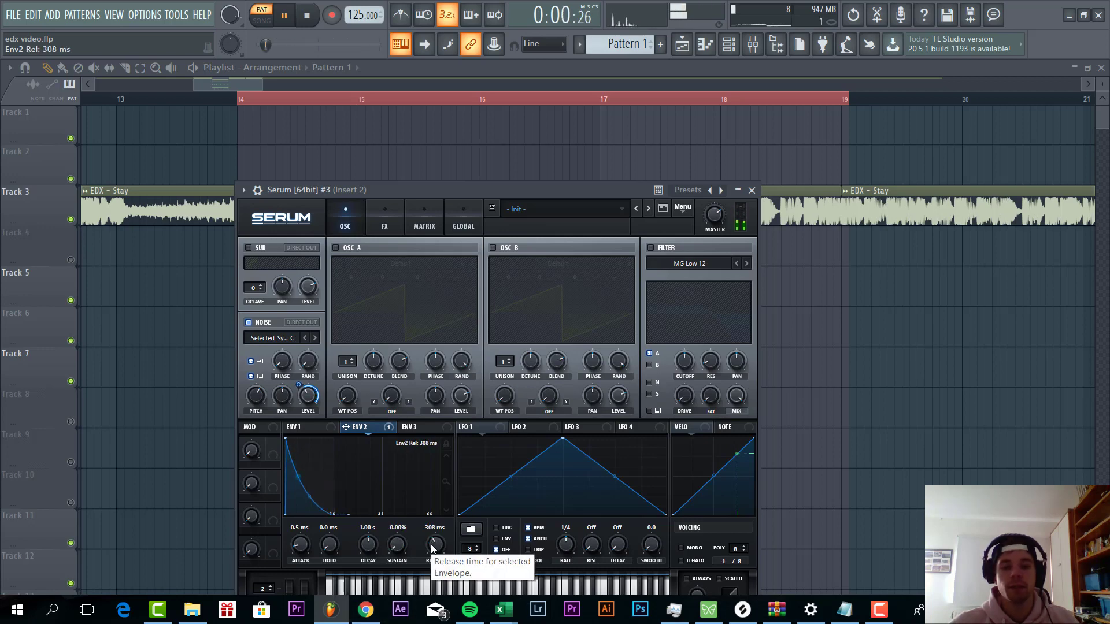
{"action": "scroll", "coordinate": [431, 547], "scroll_direction": "down", "scroll_amount": 1}
Enable oscillator A with the Analog wavetable Jno and 3 unison voices, with detune at 0.00 and modulated by Env 2 by 29
{"action": "left_click", "coordinate": [336, 248]}
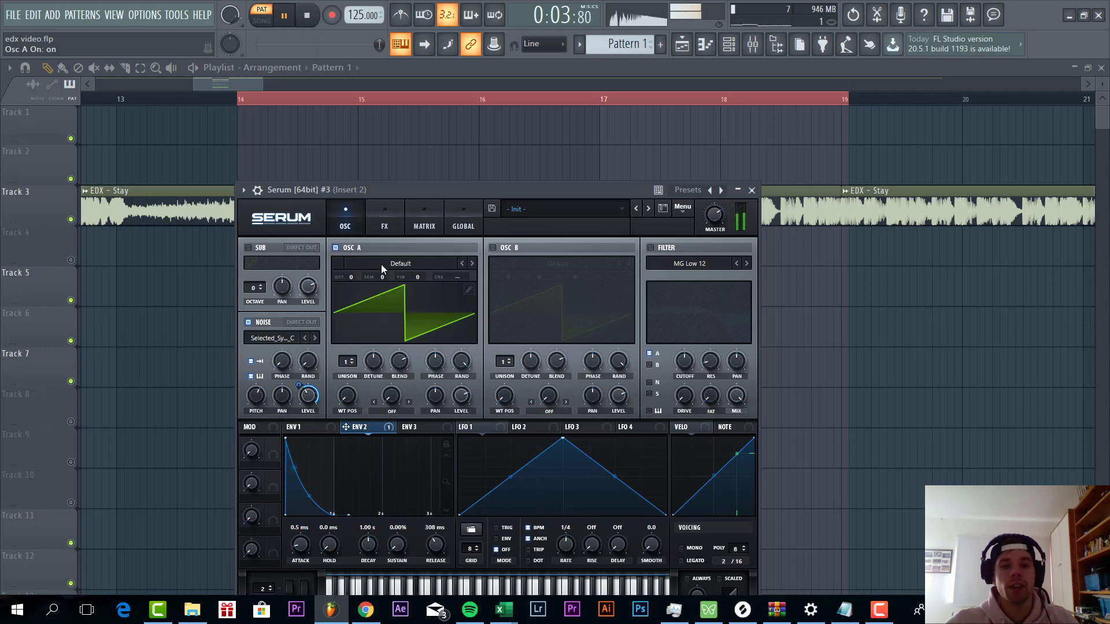
{"action": "left_click", "coordinate": [380, 265]}
{"action": "mouse_move", "coordinate": [463, 279]}
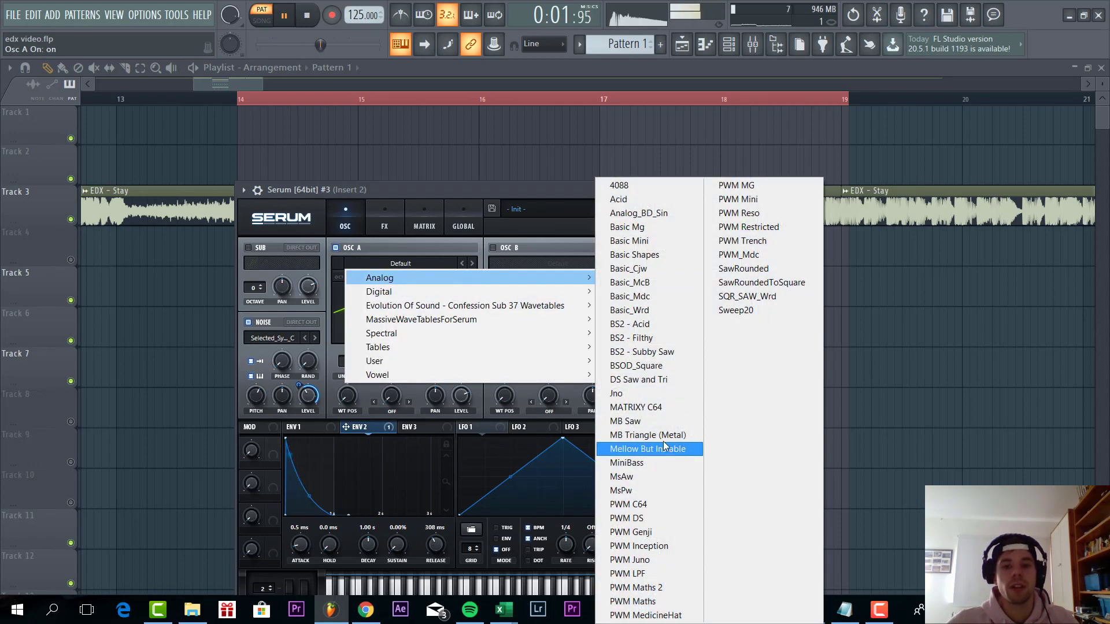
{"action": "left_click", "coordinate": [638, 399]}
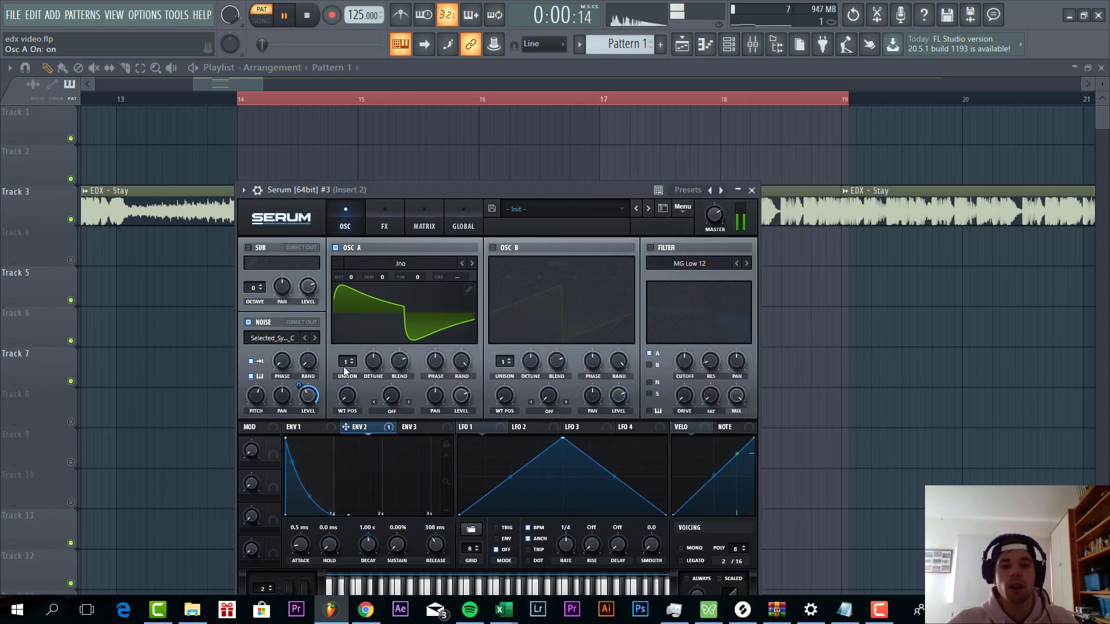
{"action": "left_click_drag", "start_coordinate": [347, 367], "coordinate": [347, 347]}
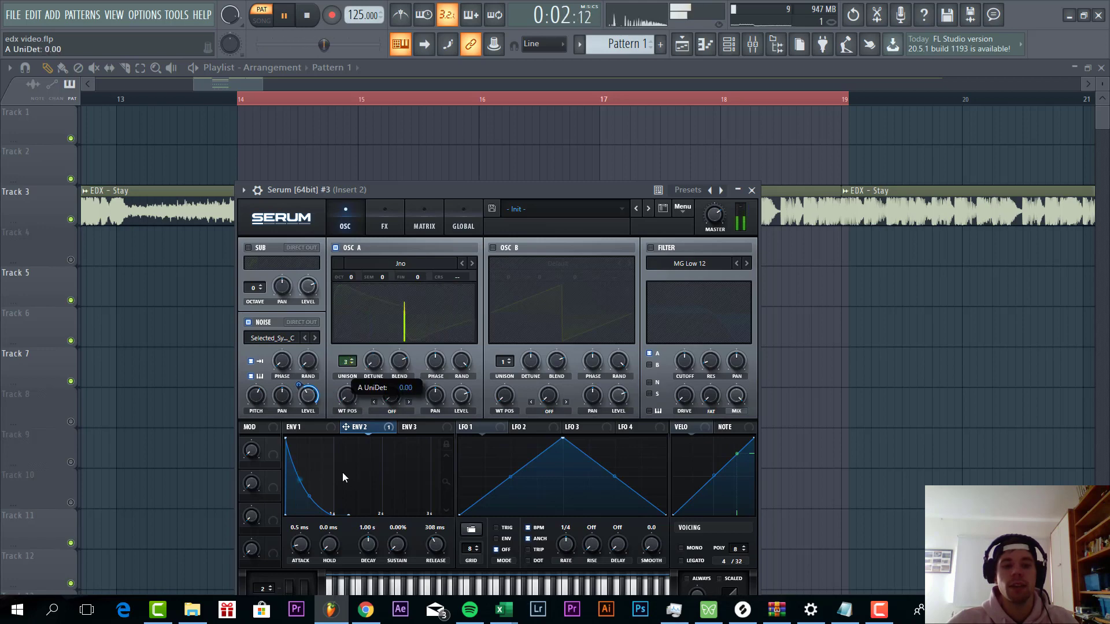
{"action": "left_click_drag", "start_coordinate": [355, 429], "coordinate": [353, 388]}
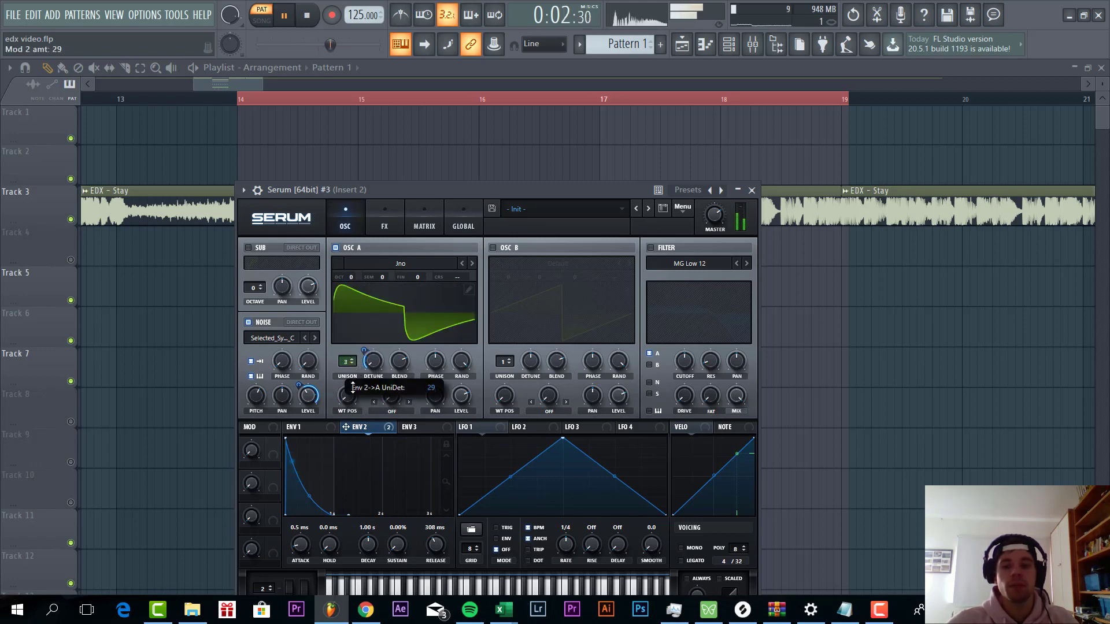
Set oscillator A's warp mode to FM (From B) and modulate the warp amount with Env 2 by 26
{"action": "left_click", "coordinate": [375, 410]}
{"action": "left_click", "coordinate": [404, 352]}
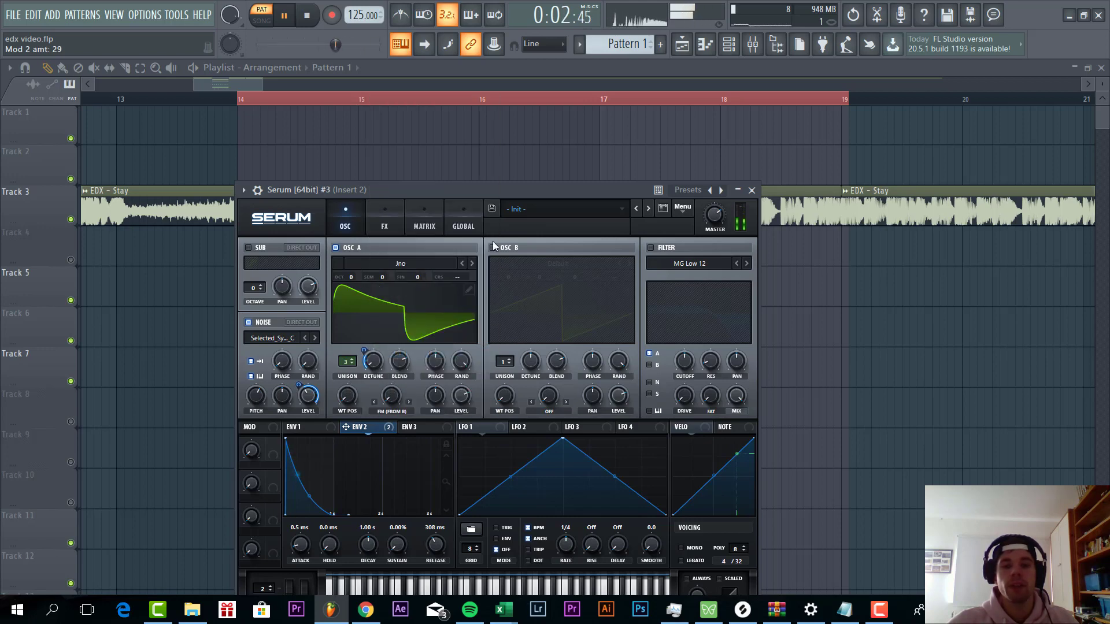
{"action": "mouse_move", "coordinate": [379, 430]}
{"action": "left_mouse_down"}
{"action": "mouse_move", "coordinate": [391, 395]}
{"action": "mouse_move", "coordinate": [371, 428]}
{"action": "left_mouse_up"}
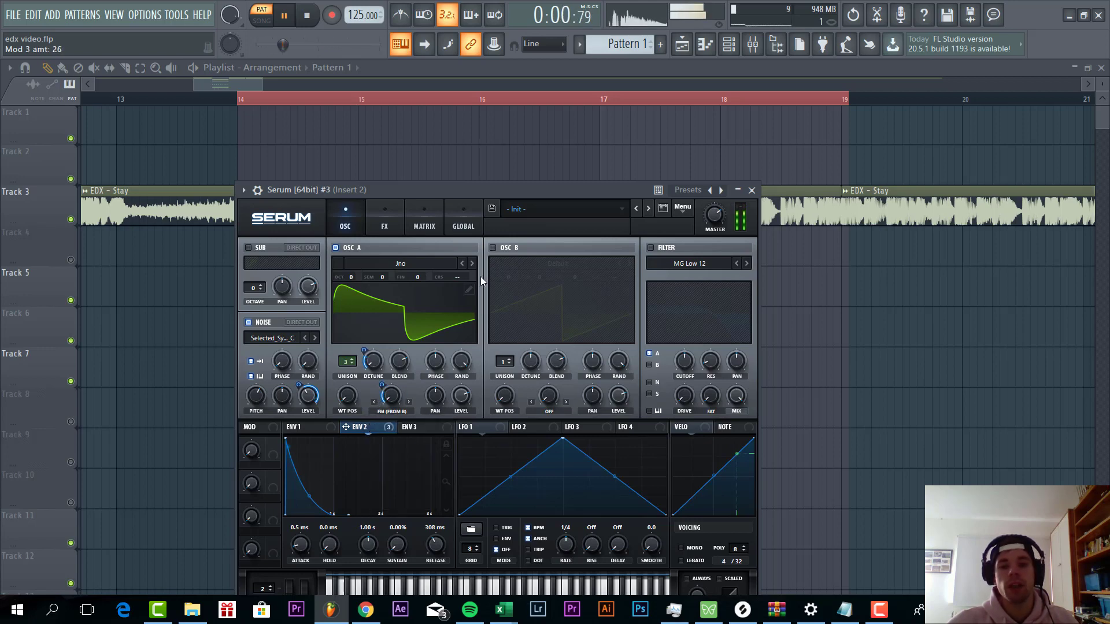
Enable oscillator B with the Analog wavetable SawRoundedToSquare
{"action": "left_click", "coordinate": [493, 248]}
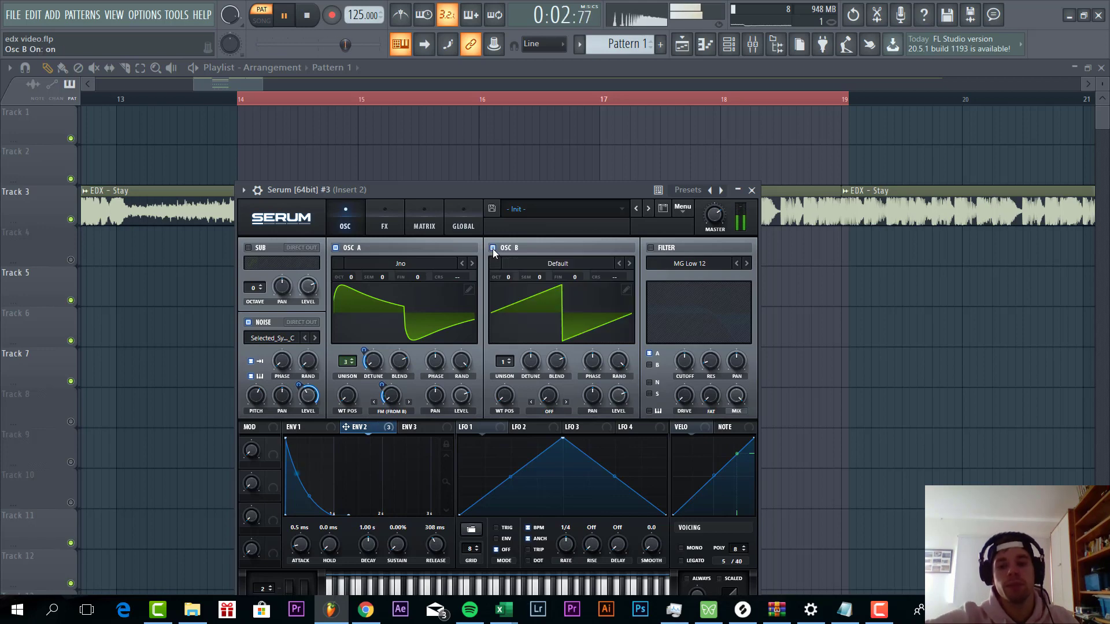
{"action": "left_click", "coordinate": [575, 264]}
{"action": "mouse_move", "coordinate": [535, 278]}
{"action": "left_click", "coordinate": [891, 284]}
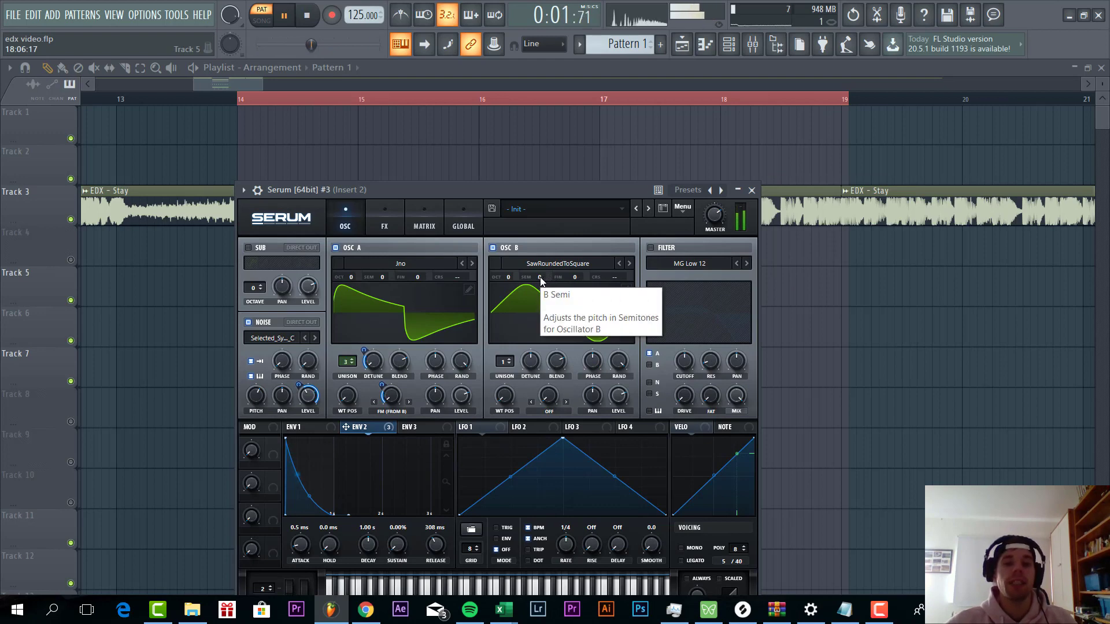
Set oscillator B to +7 semitones and wavetable position 19, and adjust its level and random phase
{"action": "left_click_drag", "start_coordinate": [544, 275], "coordinate": [550, 256]}
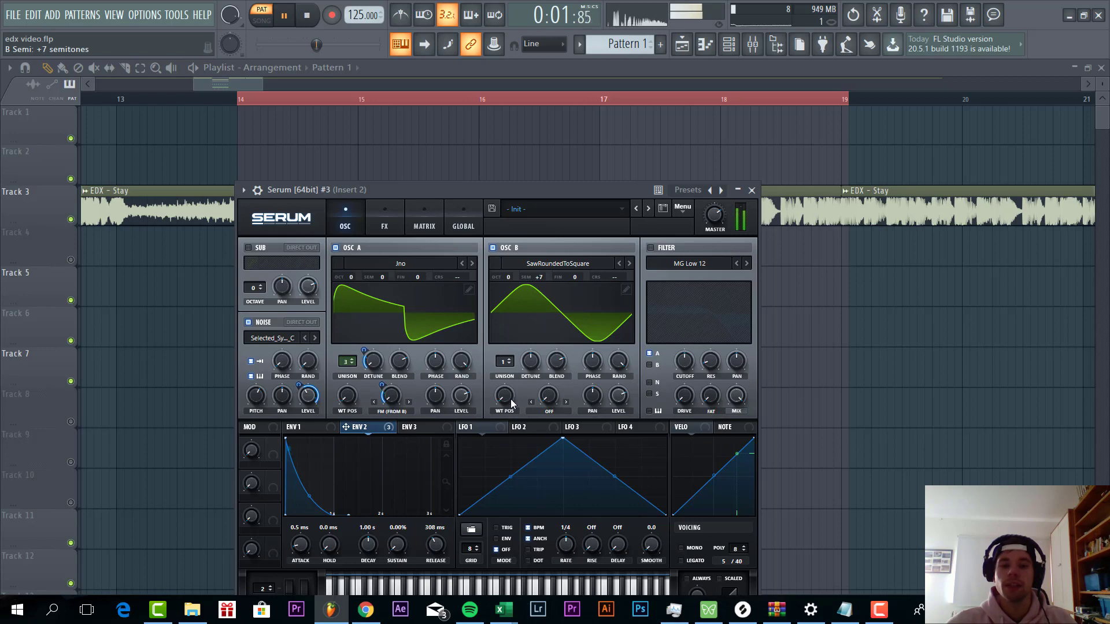
{"action": "left_click_drag", "start_coordinate": [511, 399], "coordinate": [539, 335]}
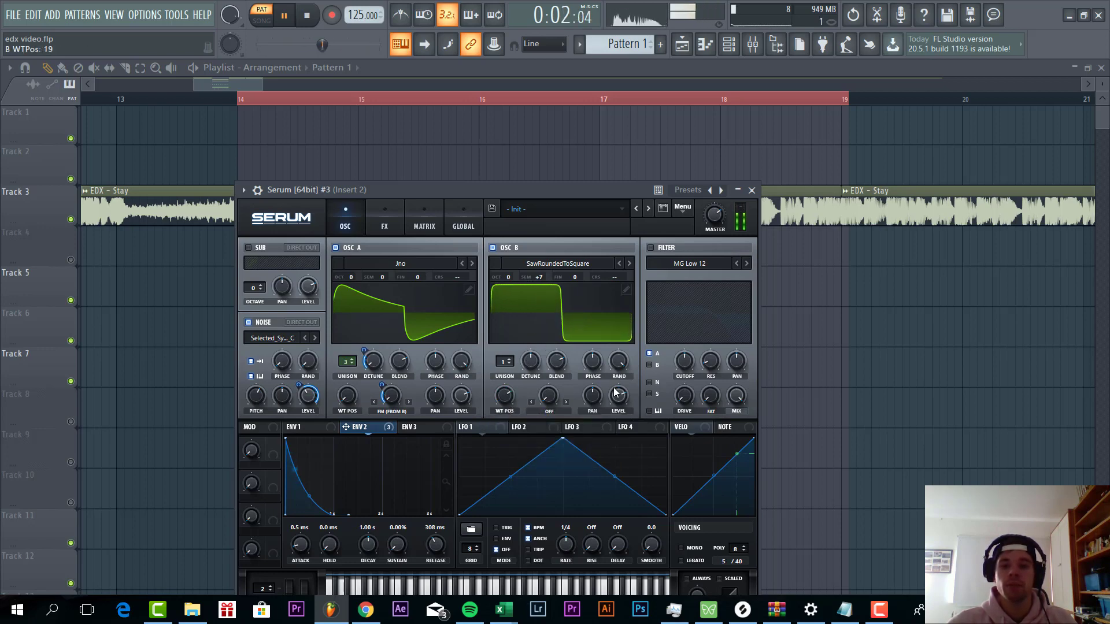
{"action": "left_click_drag", "start_coordinate": [612, 445], "coordinate": [608, 448]}
{"action": "left_click_drag", "start_coordinate": [617, 362], "coordinate": [602, 548]}
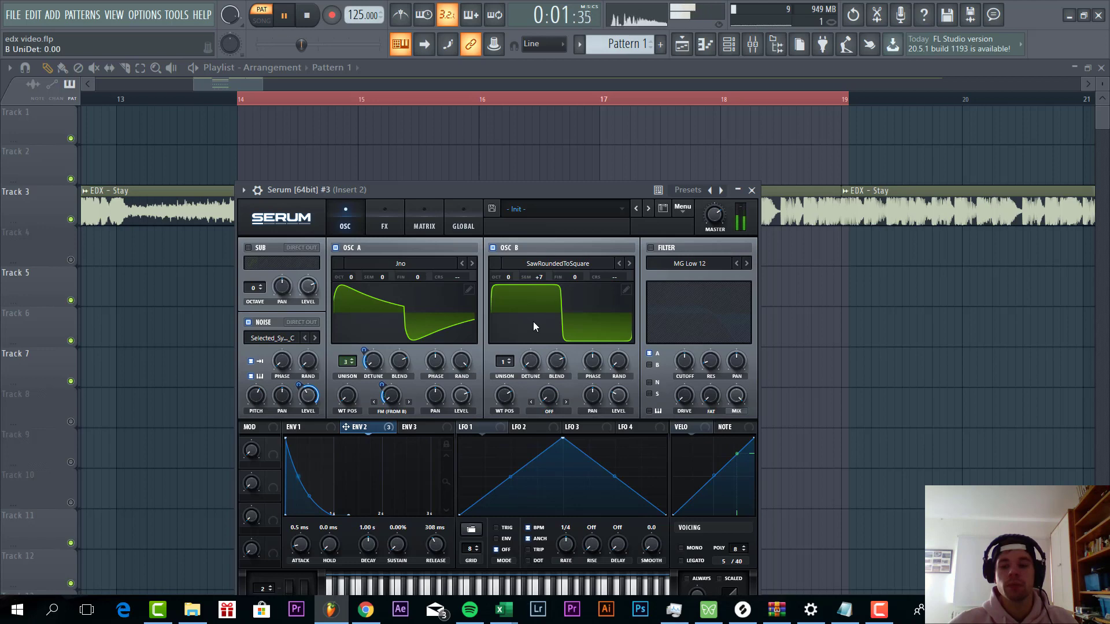
Enable the oscillator filter as MG Low 24 and route oscillator B through it as well as oscillator A
{"action": "left_click", "coordinate": [650, 248]}
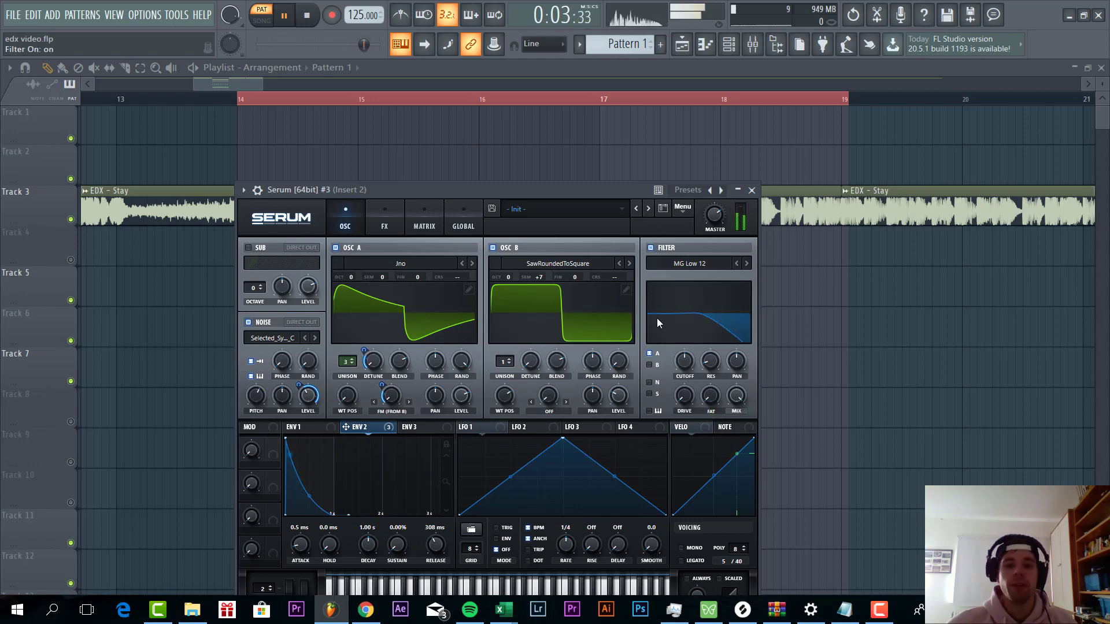
{"action": "left_click", "coordinate": [650, 366]}
{"action": "left_click", "coordinate": [746, 263]}
{"action": "left_click", "coordinate": [746, 263]}
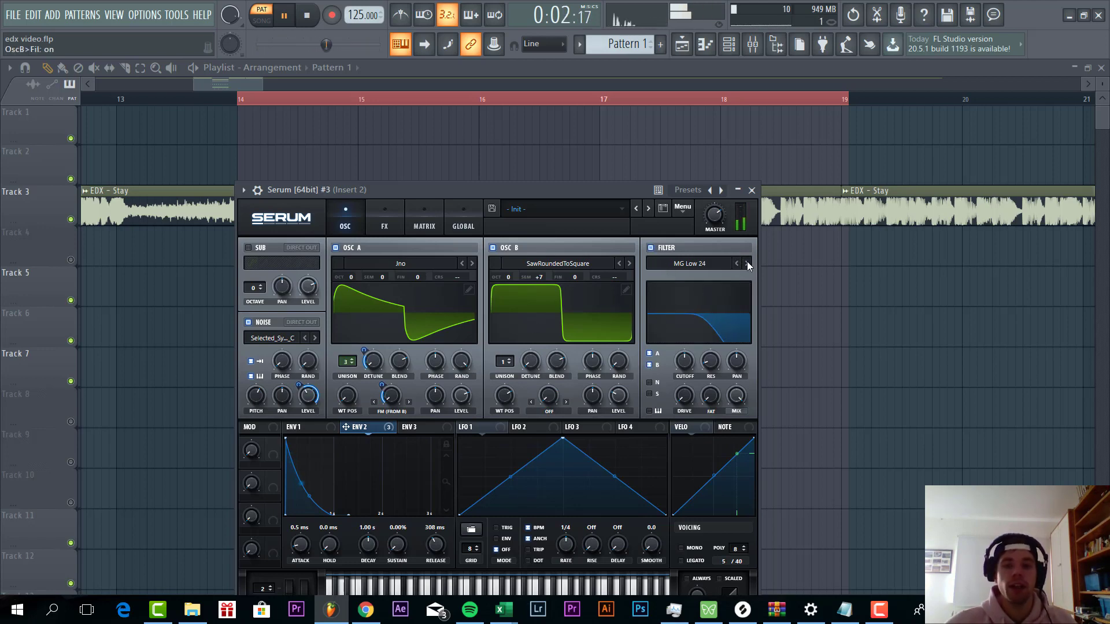
Set the filter cutoff to 46 Hz with Env 2 modulating it by 53, and raise the filter drive to 32%
{"action": "left_click_drag", "start_coordinate": [685, 361], "coordinate": [681, 379]}
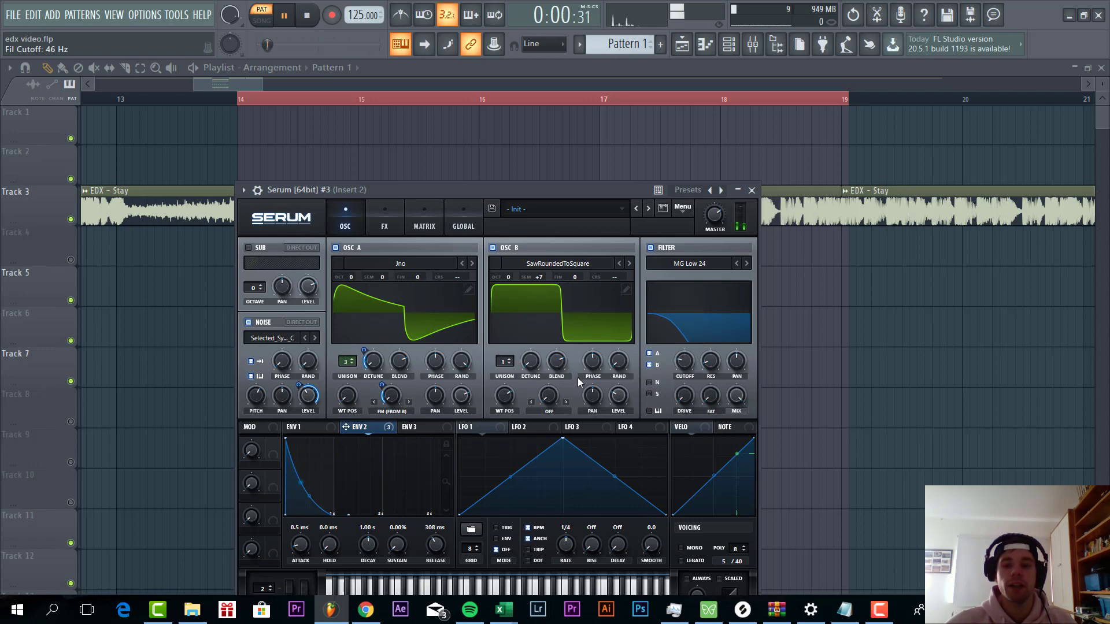
{"action": "left_click_drag", "start_coordinate": [372, 428], "coordinate": [675, 370]}
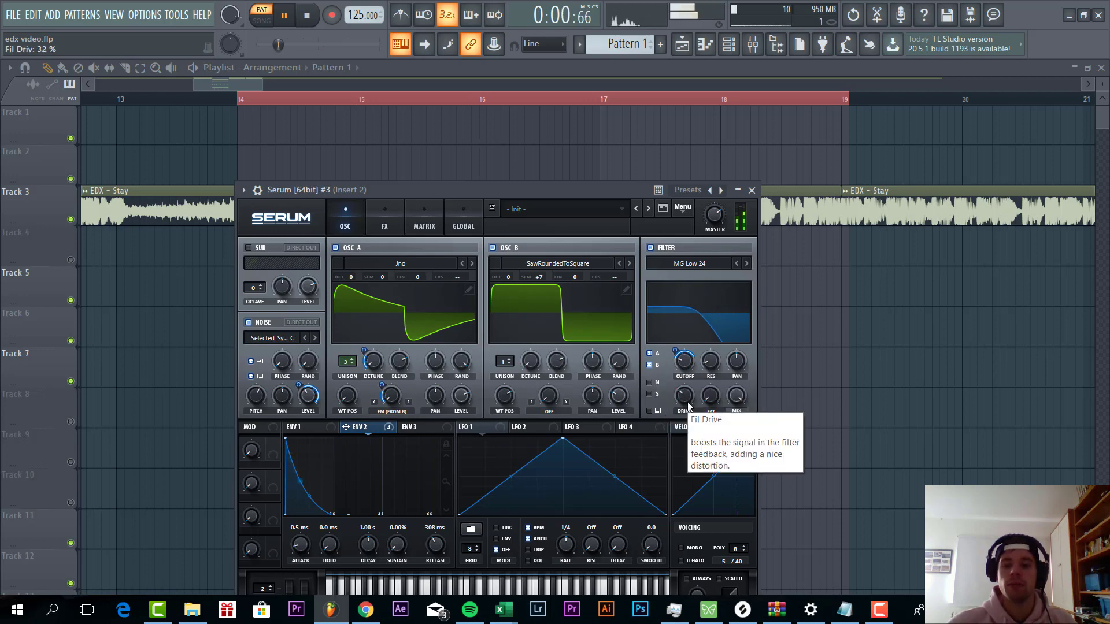
{"action": "left_click_drag", "start_coordinate": [674, 350], "coordinate": [675, 349]}
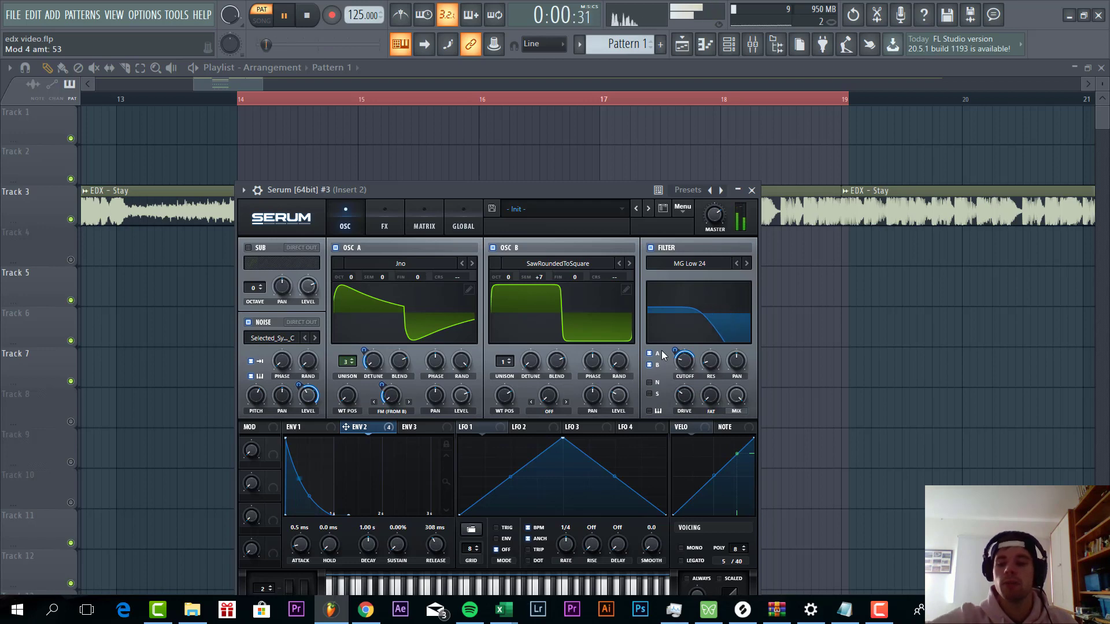
Add Hyper/Dimension to this instance's effects and set the Hyper mix to 0%
{"action": "left_click", "coordinate": [384, 222]}
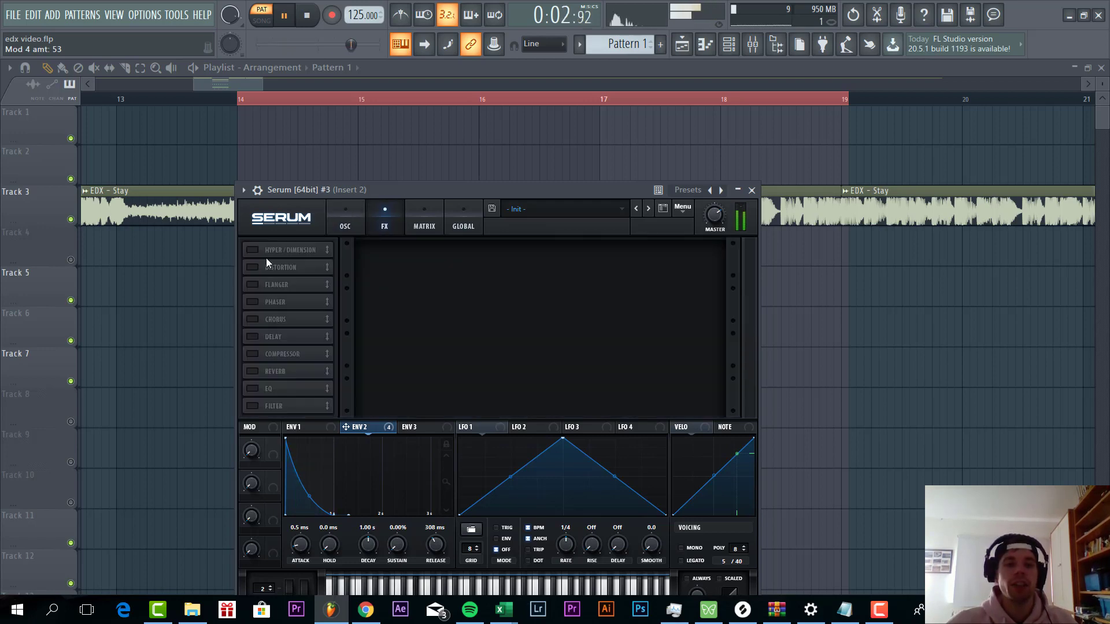
{"action": "left_click", "coordinate": [253, 250]}
{"action": "left_click_drag", "start_coordinate": [562, 257], "coordinate": [572, 420]}
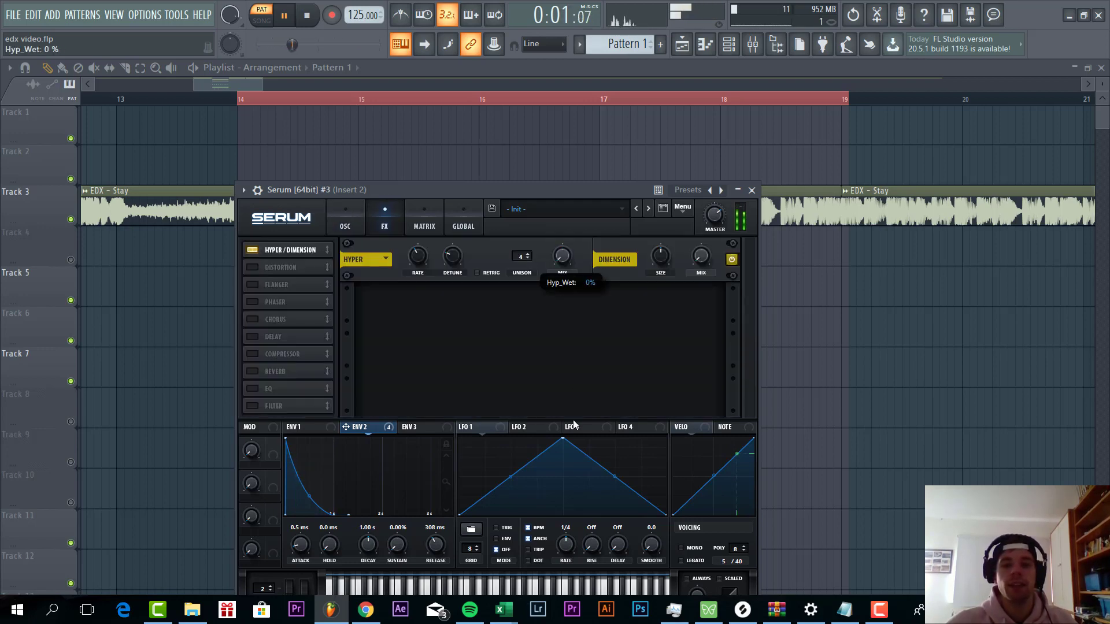
Set the Dimension size to 0% and add a Phaser directly after Hyper/Dimension with 42% mix and 252 Hz frequency
{"action": "left_click_drag", "start_coordinate": [698, 263], "coordinate": [712, 215]}
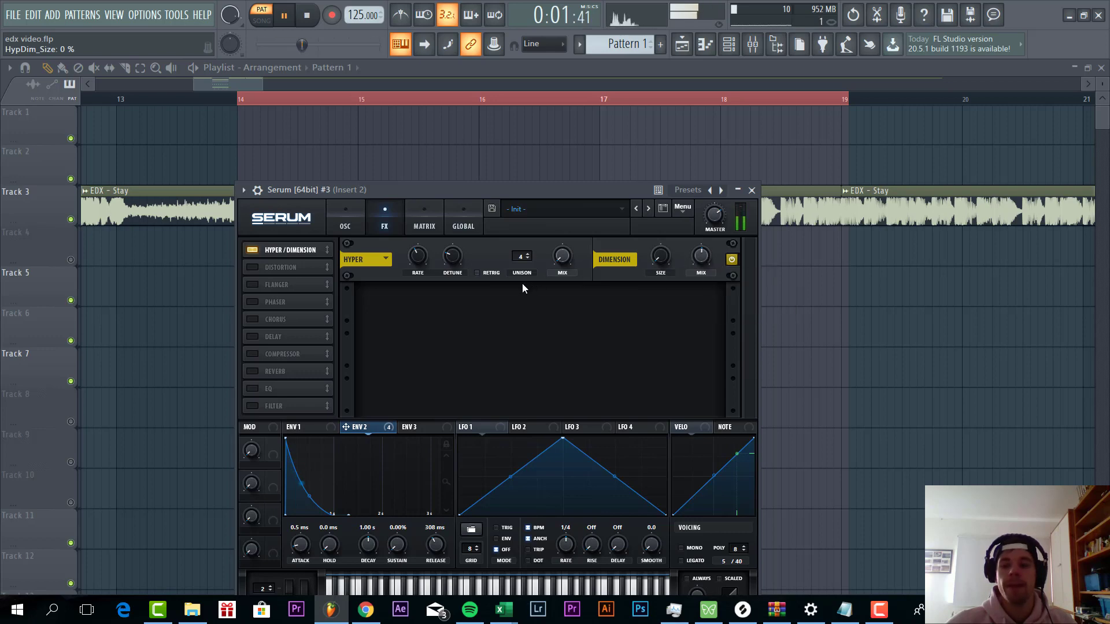
{"action": "left_click", "coordinate": [252, 302]}
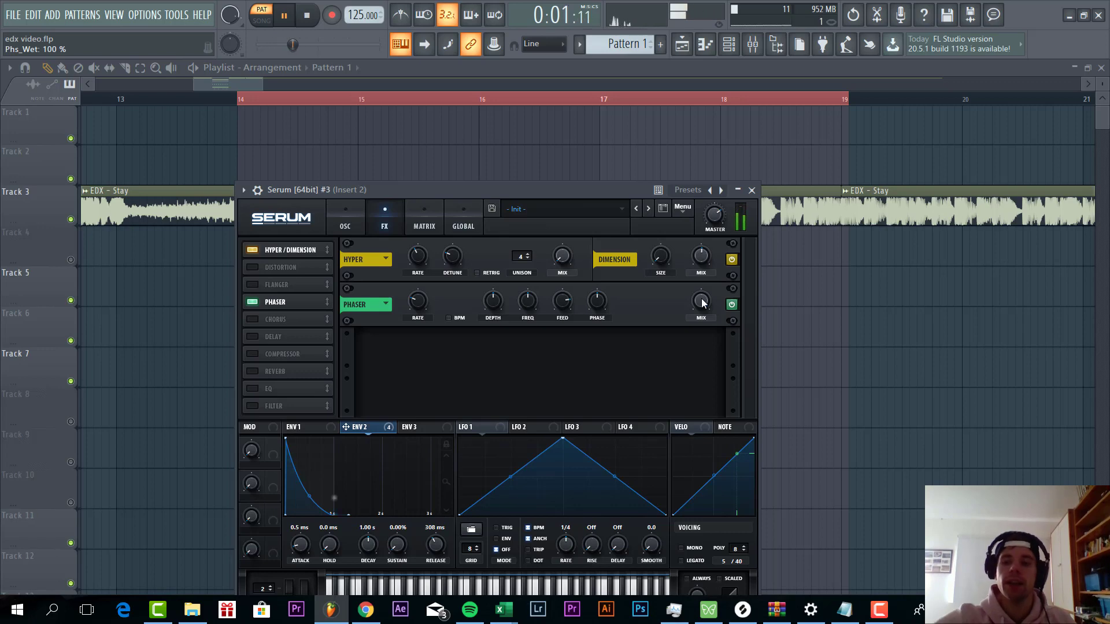
{"action": "left_click_drag", "start_coordinate": [702, 301], "coordinate": [692, 367]}
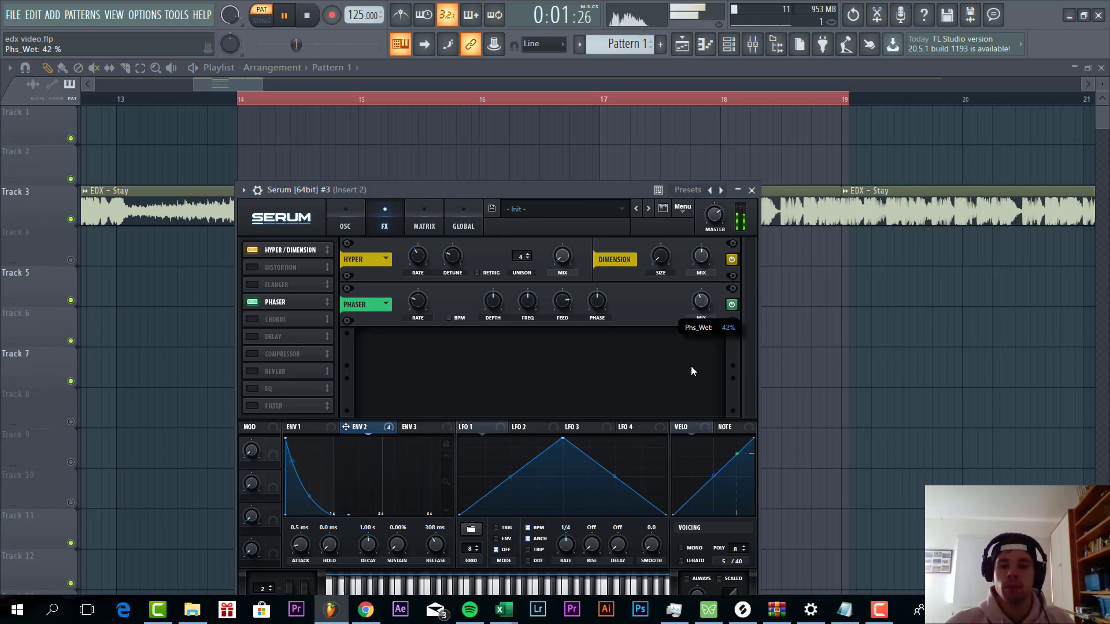
{"action": "left_click_drag", "start_coordinate": [528, 303], "coordinate": [527, 317]}
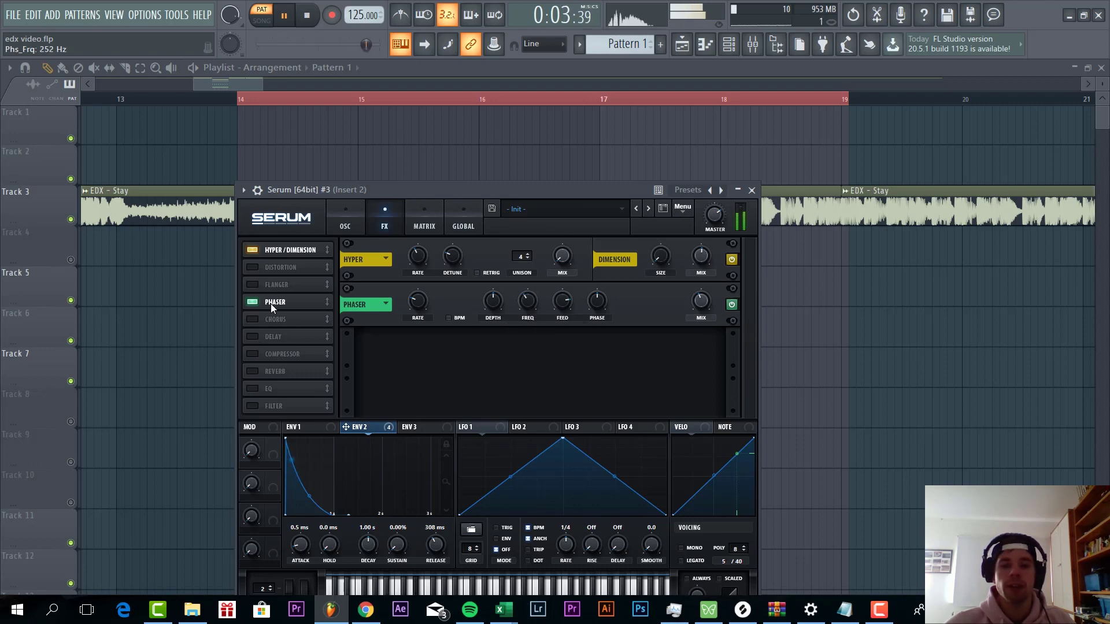
{"action": "left_click_drag", "start_coordinate": [271, 304], "coordinate": [283, 266]}
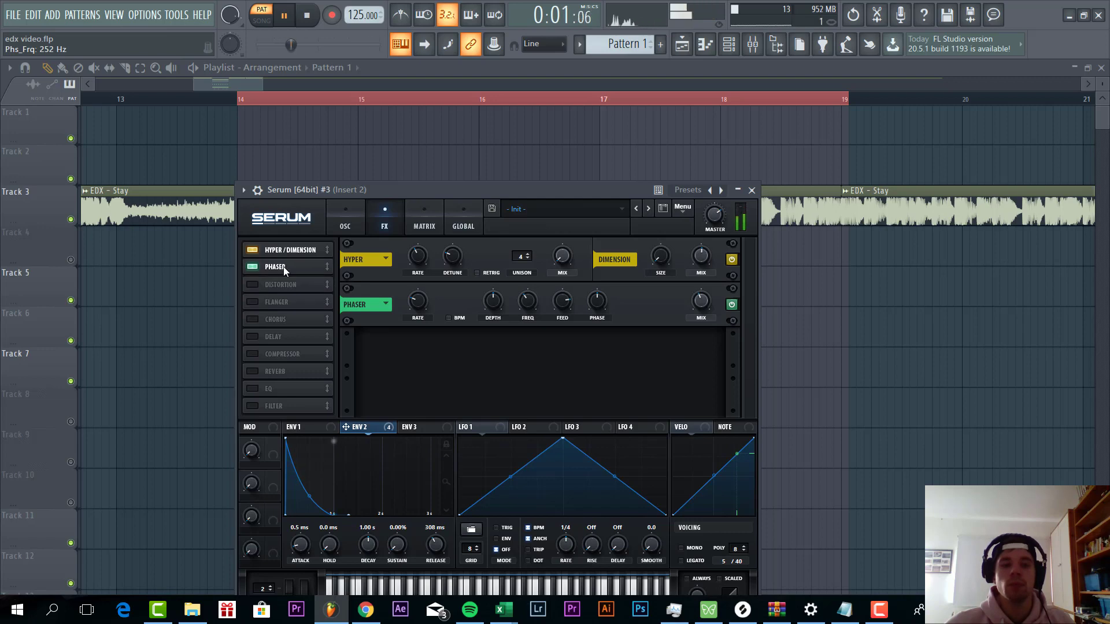
Add a Chorus at 18% mix after the Phaser, followed by a multiband Compressor with 11.6 dB gain
{"action": "left_click", "coordinate": [256, 321]}
{"action": "left_click_drag", "start_coordinate": [701, 350], "coordinate": [689, 376]}
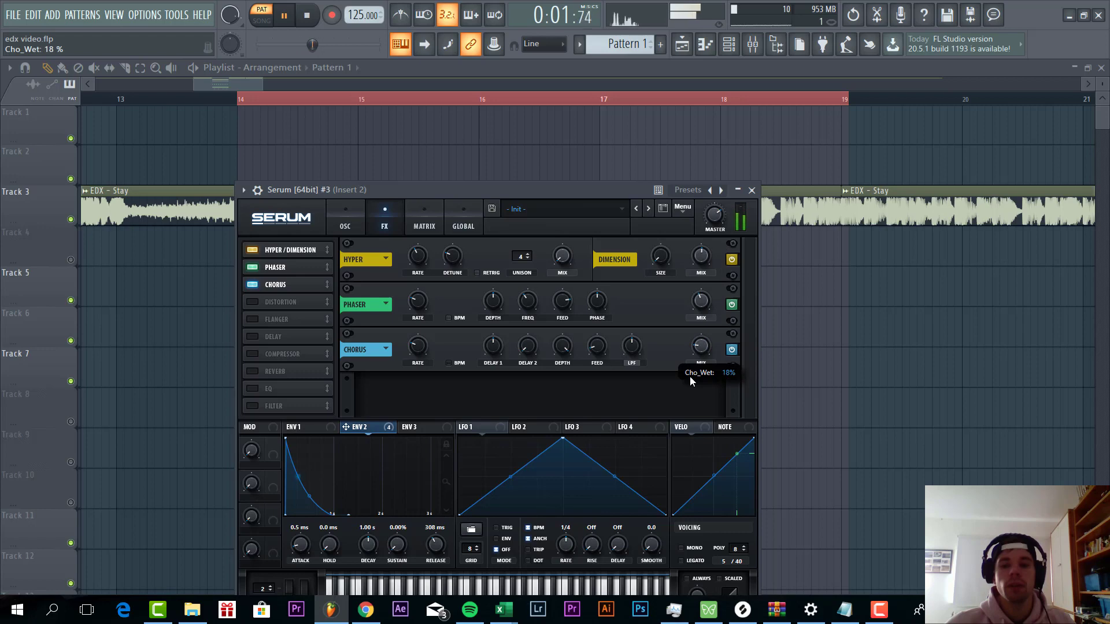
{"action": "left_click", "coordinate": [250, 354]}
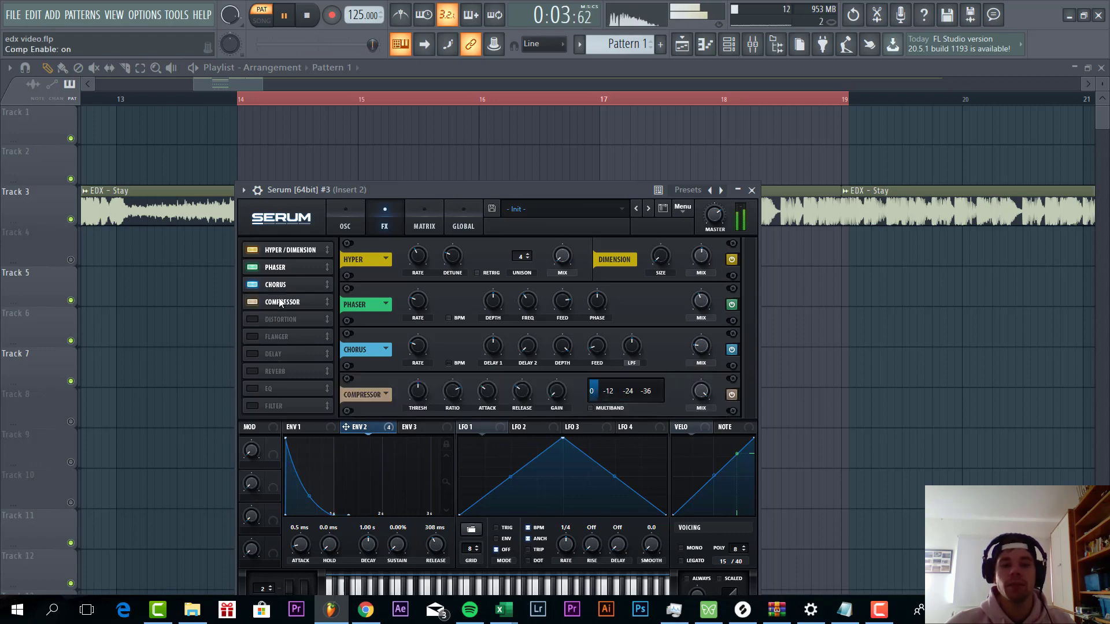
{"action": "left_click", "coordinate": [591, 408]}
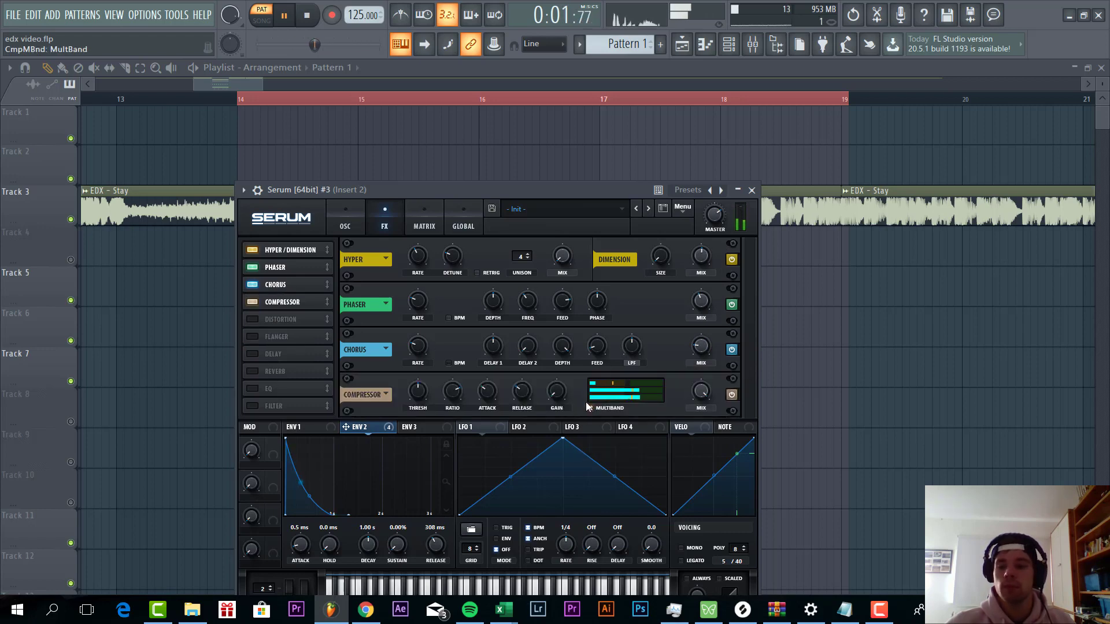
{"action": "scroll", "coordinate": [561, 396], "scroll_direction": "up", "scroll_amount": 5}
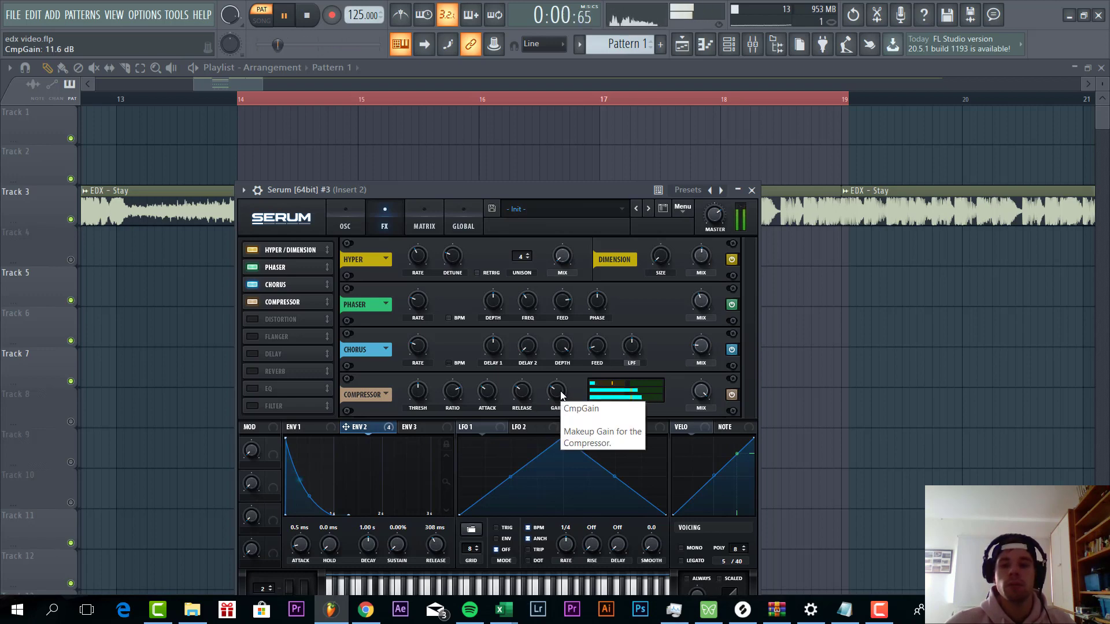
Add a Hall Reverb after the Compressor with 37% low cut, about 14% size, reduced decay and 45% mix
{"action": "left_click", "coordinate": [252, 374]}
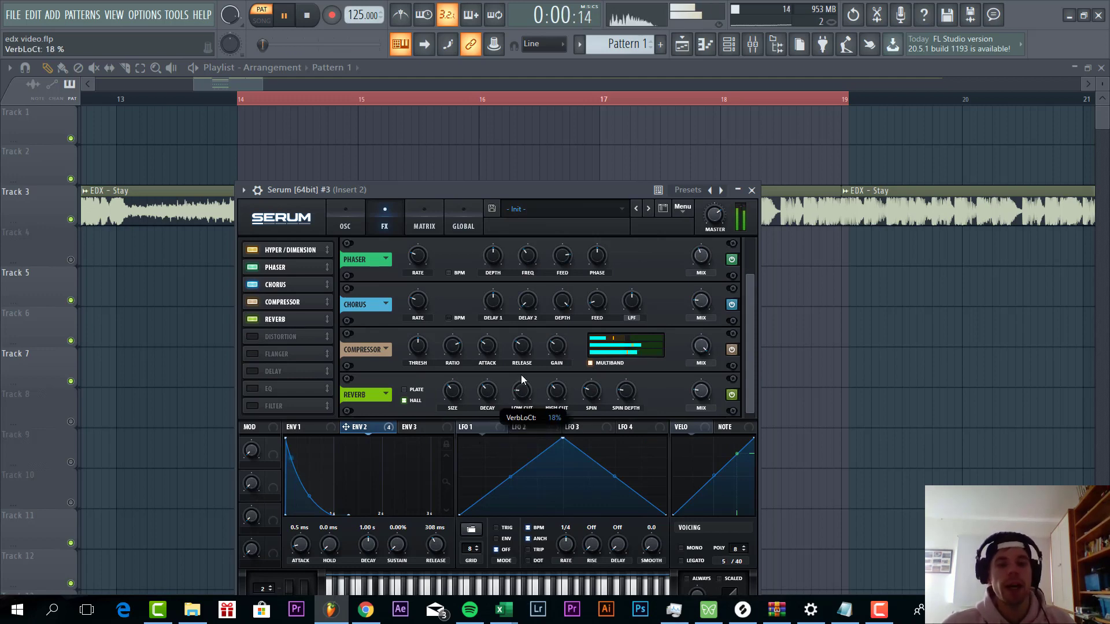
{"action": "left_click_drag", "start_coordinate": [528, 365], "coordinate": [530, 363]}
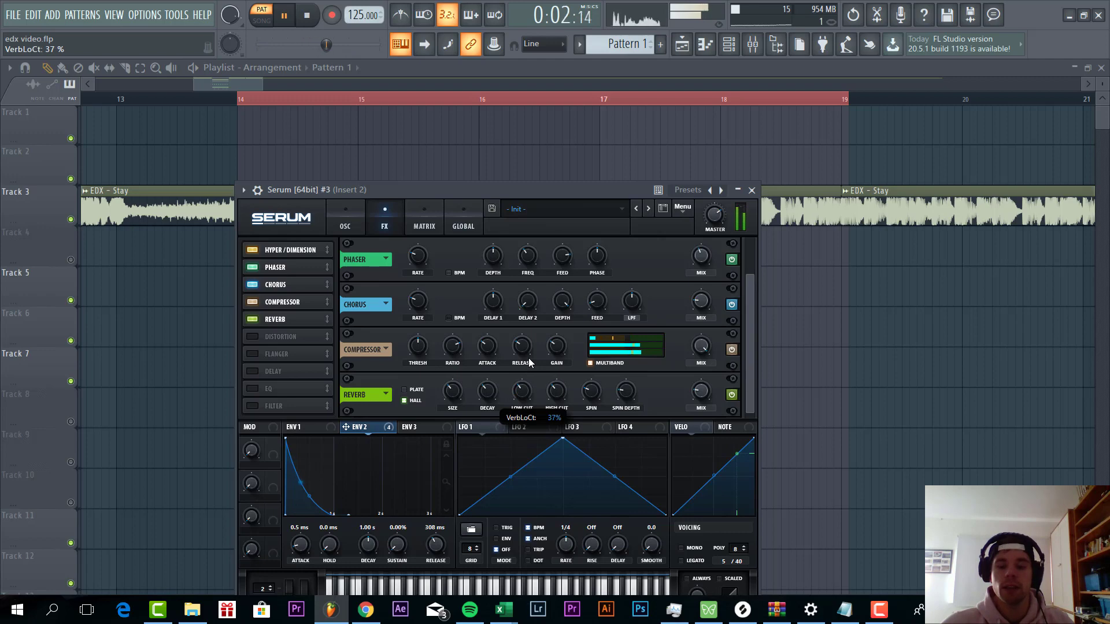
{"action": "left_click_drag", "start_coordinate": [488, 393], "coordinate": [452, 418]}
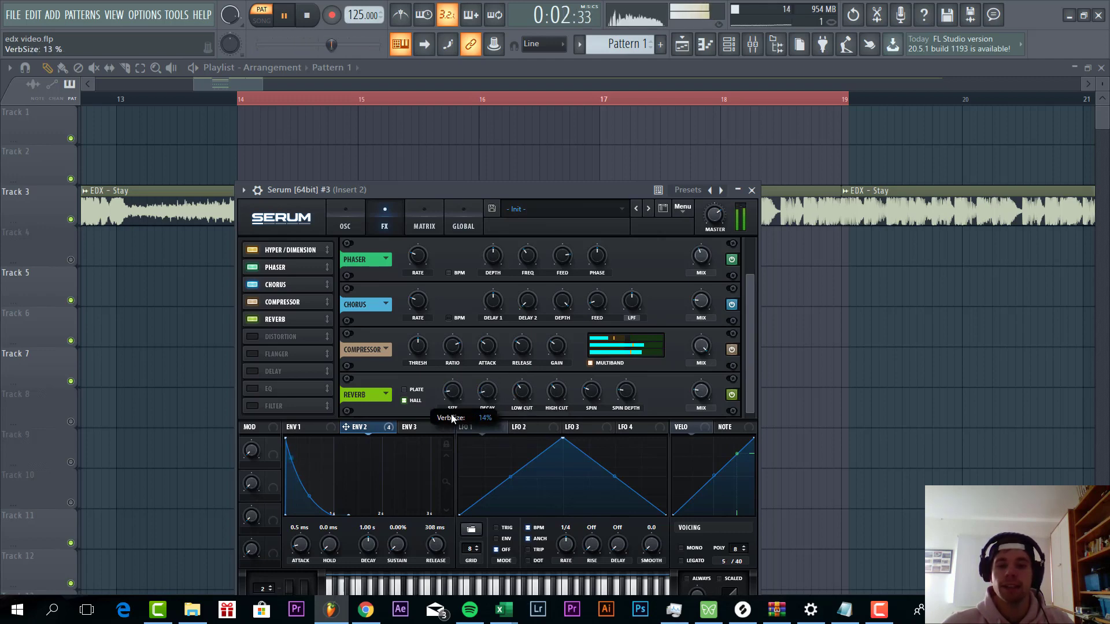
{"action": "left_click_drag", "start_coordinate": [701, 392], "coordinate": [706, 367]}
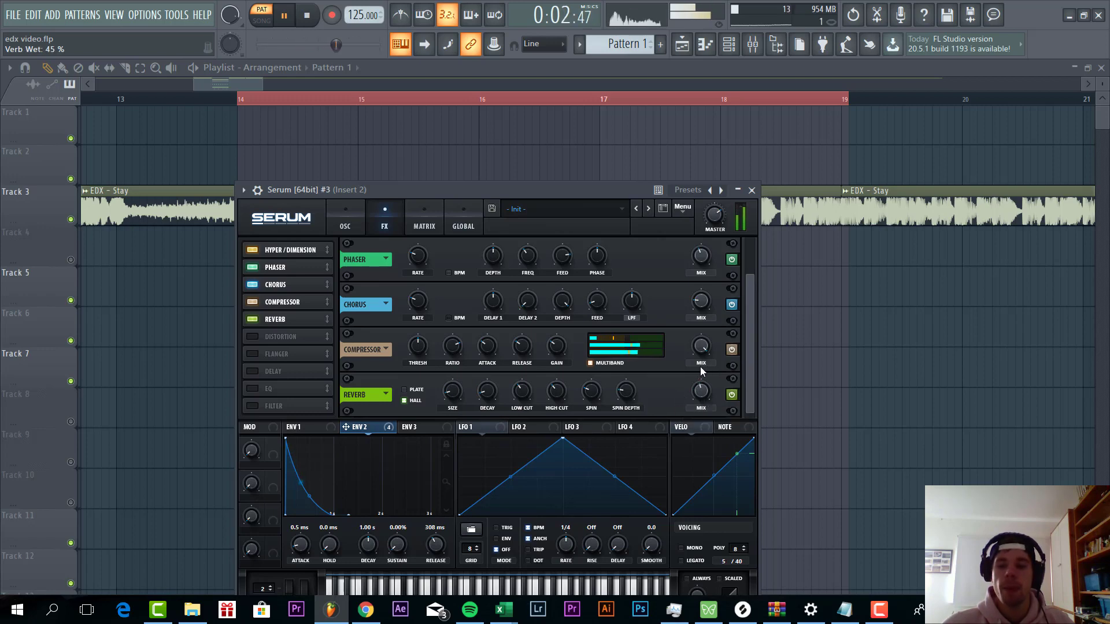
Add a Ping-Pong Delay after the Reverb with its filter at 18000 and 0.8, right time 1/8 and mix 10%
{"action": "left_click", "coordinate": [250, 371]}
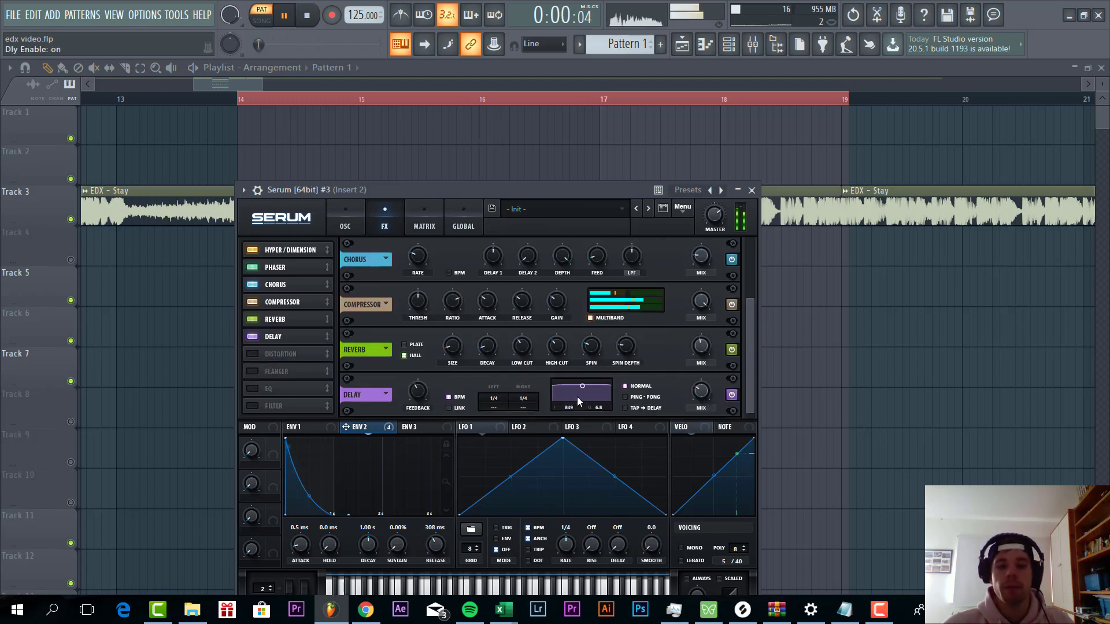
{"action": "left_click_drag", "start_coordinate": [586, 389], "coordinate": [613, 403]}
{"action": "left_click", "coordinate": [633, 398]}
{"action": "left_click_drag", "start_coordinate": [702, 392], "coordinate": [699, 413]}
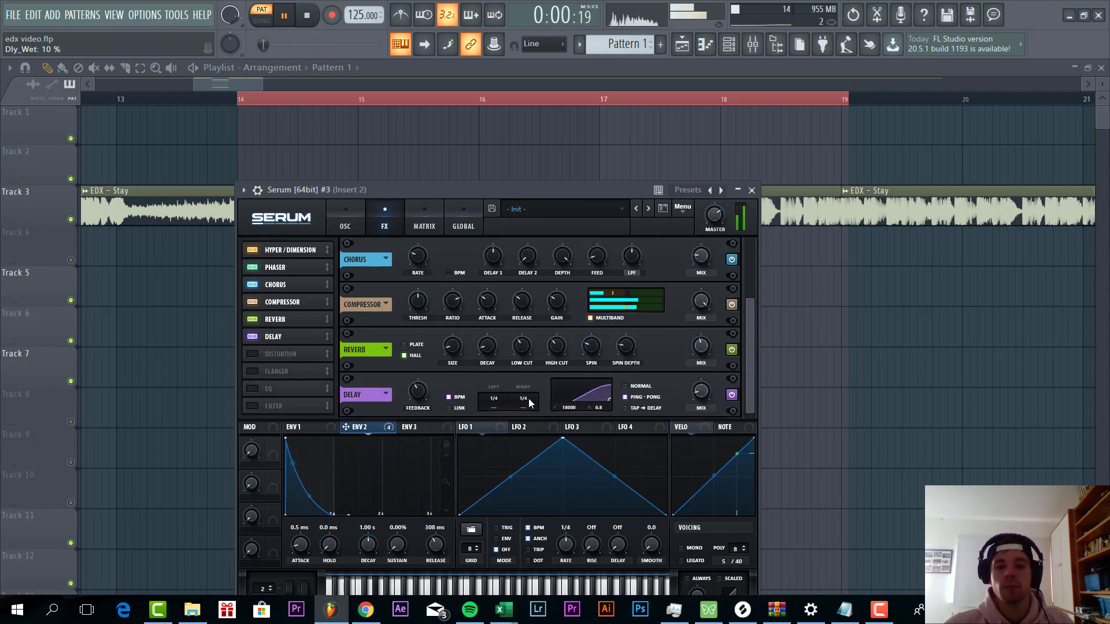
{"action": "left_click_drag", "start_coordinate": [523, 399], "coordinate": [530, 397]}
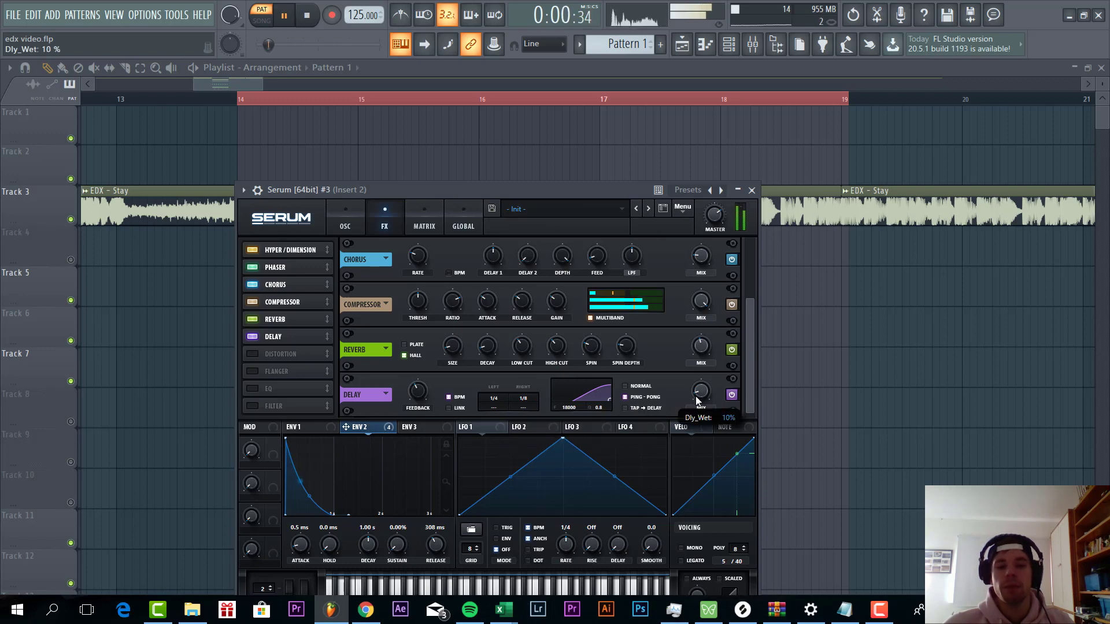
Add a Tube Distortion after the Delay with Env 2 modulating its drive, and lower the Reverb mix to 37%
{"action": "left_click", "coordinate": [255, 355]}
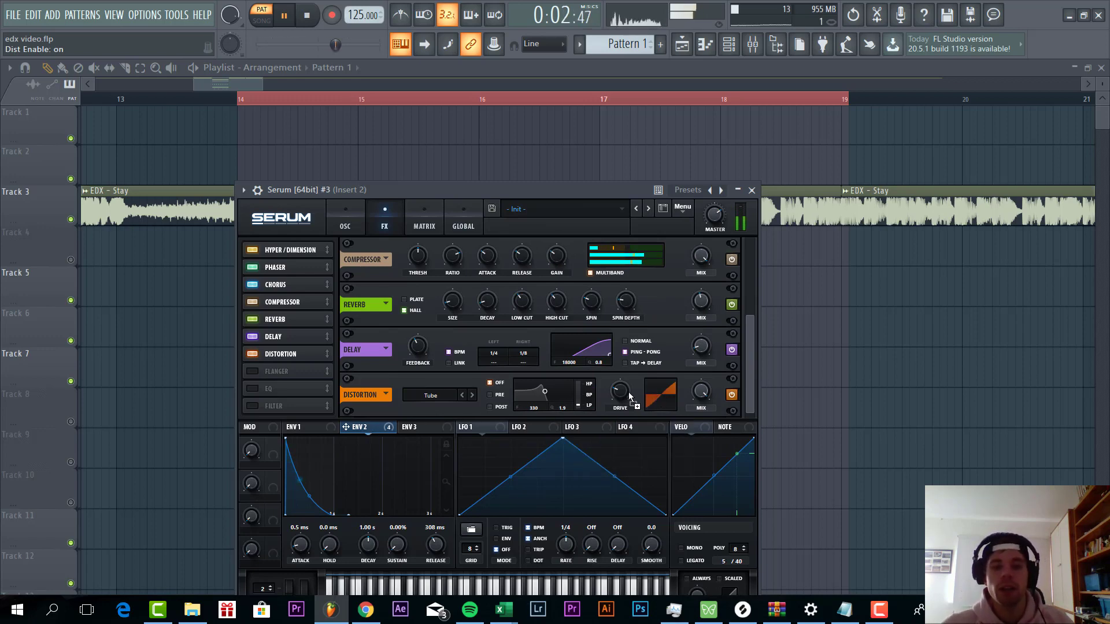
{"action": "left_click_drag", "start_coordinate": [630, 398], "coordinate": [620, 394]}
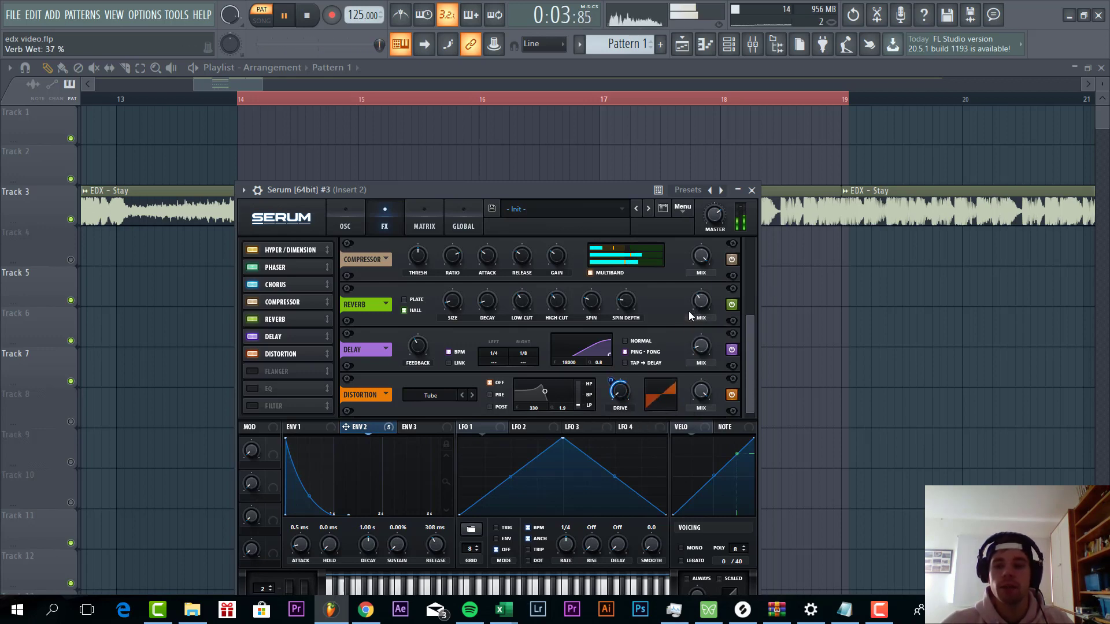
Add an EQ after the Distortion, setting its high band to 0% Q and about -0.8 dB gain with Env 2 modulating the gain by 11
{"action": "left_click", "coordinate": [252, 389]}
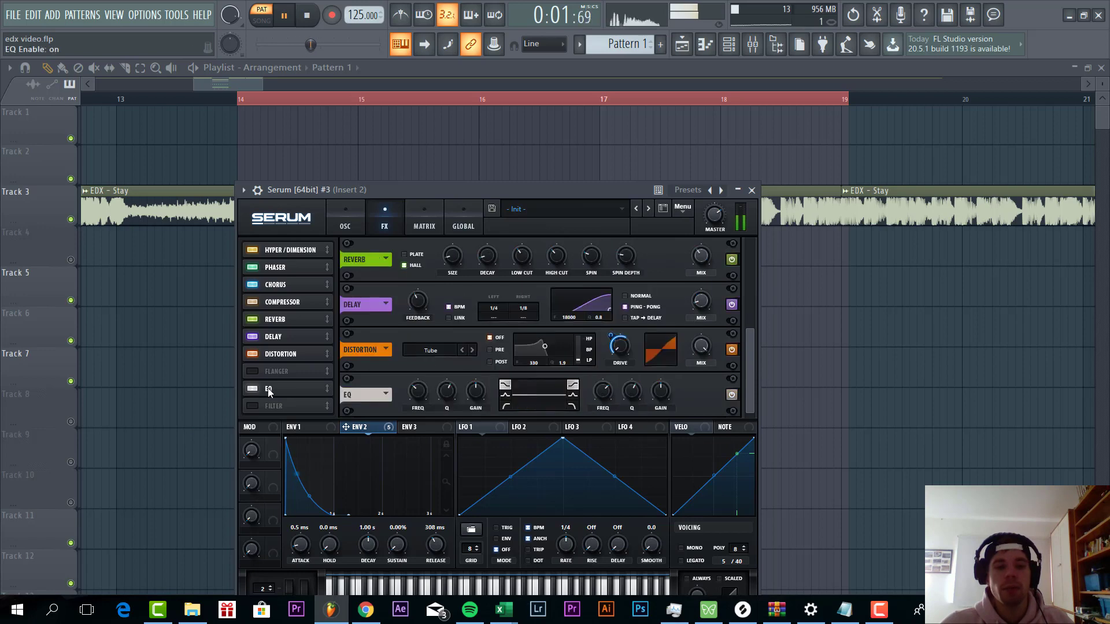
{"action": "left_click_drag", "start_coordinate": [268, 387], "coordinate": [275, 370]}
{"action": "left_click_drag", "start_coordinate": [658, 395], "coordinate": [656, 395]}
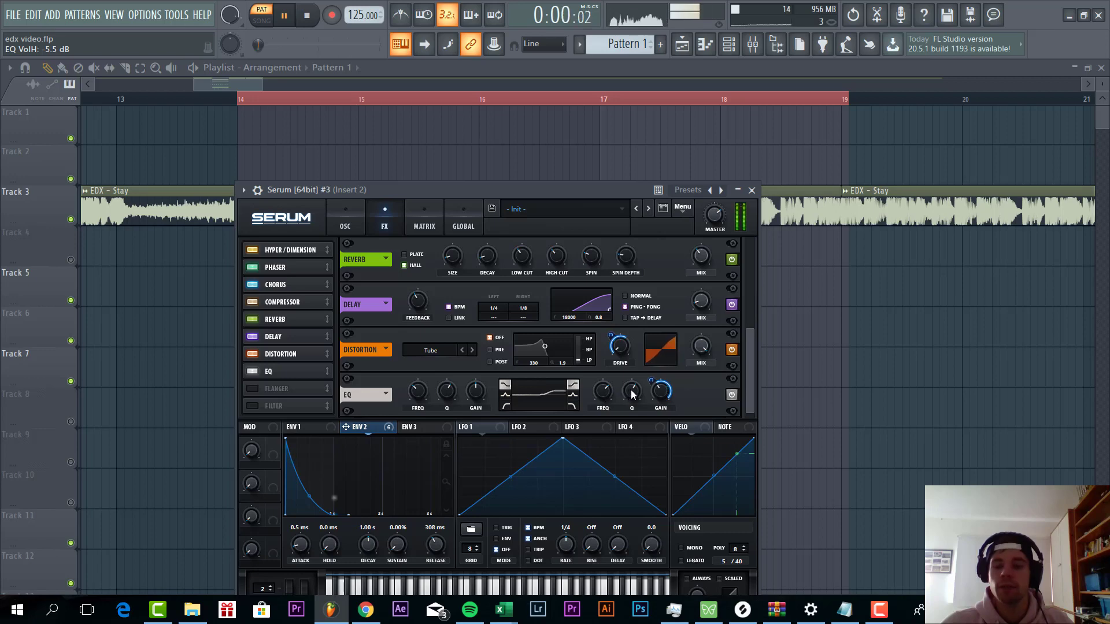
{"action": "left_click_drag", "start_coordinate": [632, 392], "coordinate": [614, 462]}
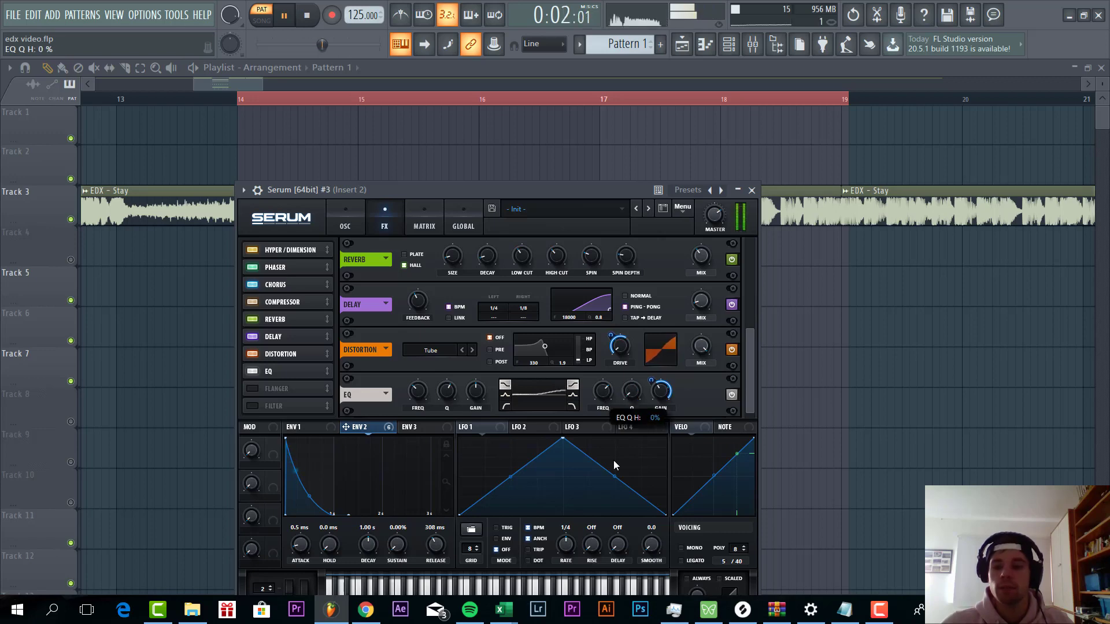
{"action": "mouse_move", "coordinate": [661, 392]}
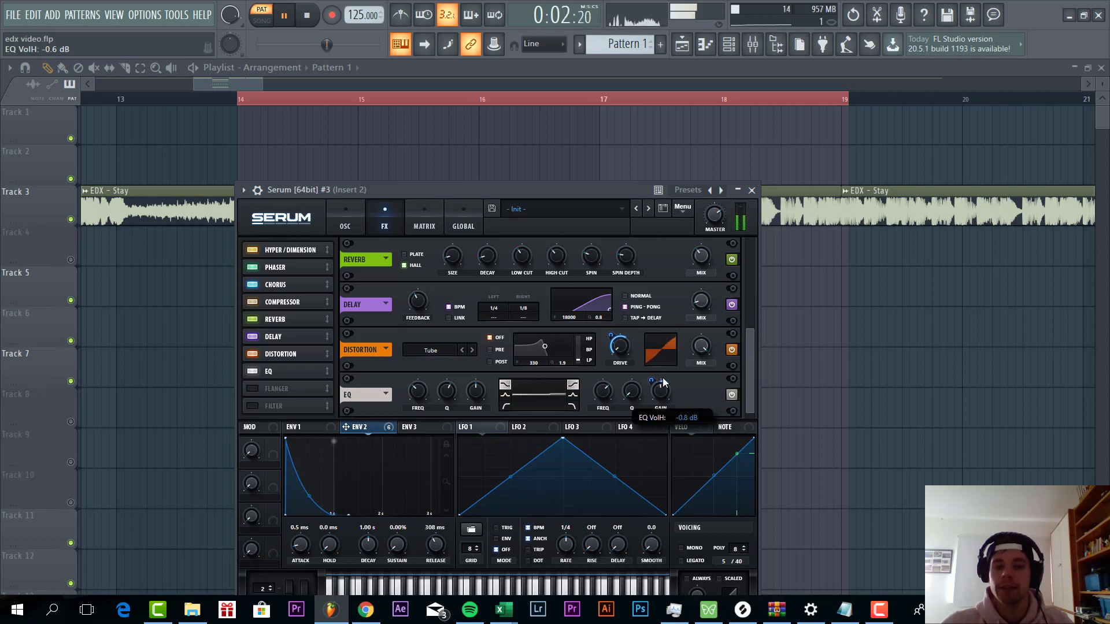
{"action": "left_click_drag", "start_coordinate": [653, 381], "coordinate": [657, 384]}
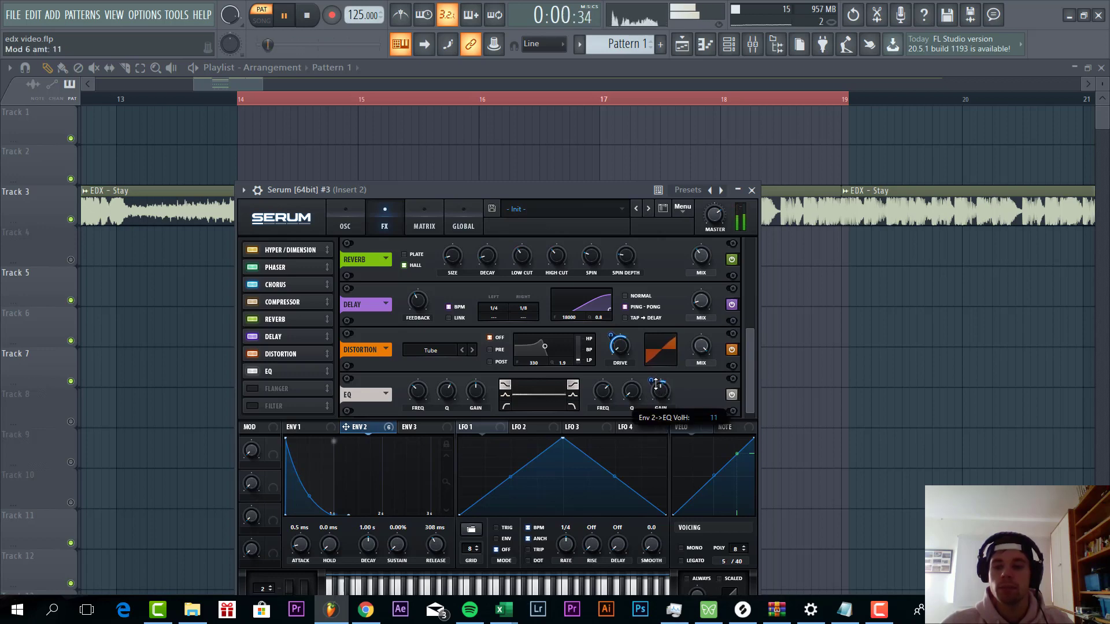
Switch the EQ's low band to a low-cut shape with 57% Q and modulate its frequency with Env 2 by 22
{"action": "left_click", "coordinate": [507, 406]}
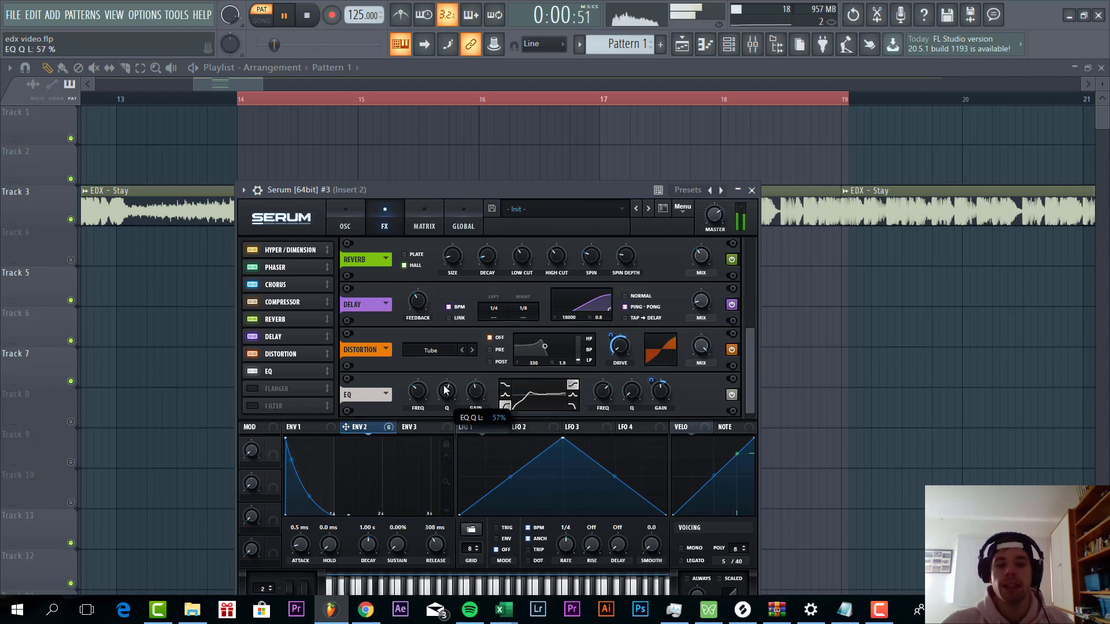
{"action": "left_click_drag", "start_coordinate": [346, 427], "coordinate": [396, 427]}
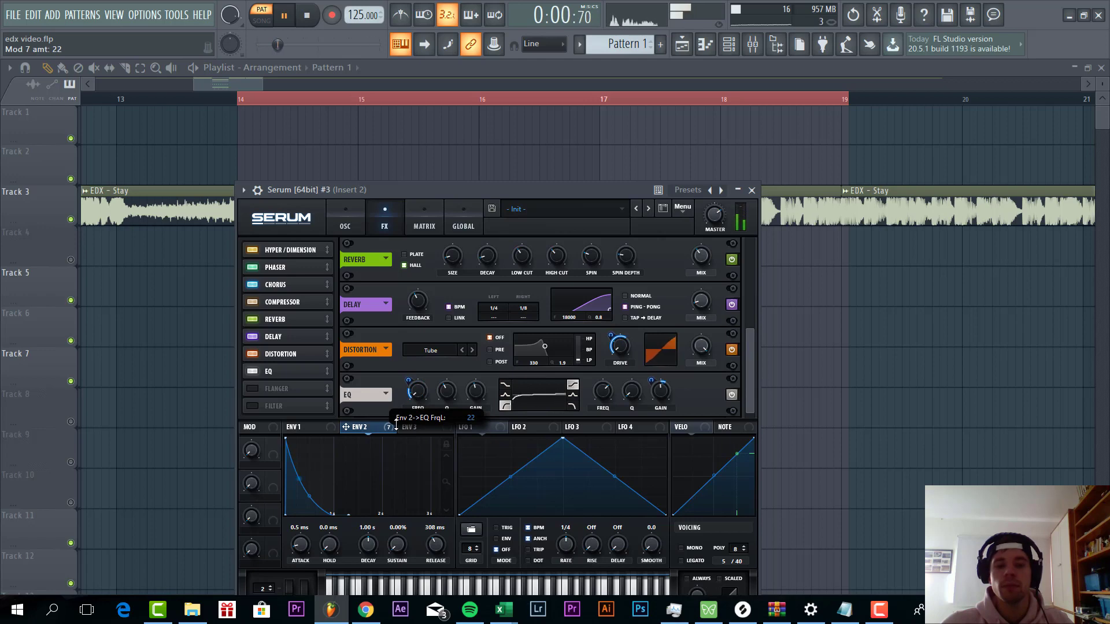
Add an MG Low 24 Filter at the end of the effects chain with Env 2 modulating its cutoff and drive at 25%
{"action": "left_click", "coordinate": [256, 401]}
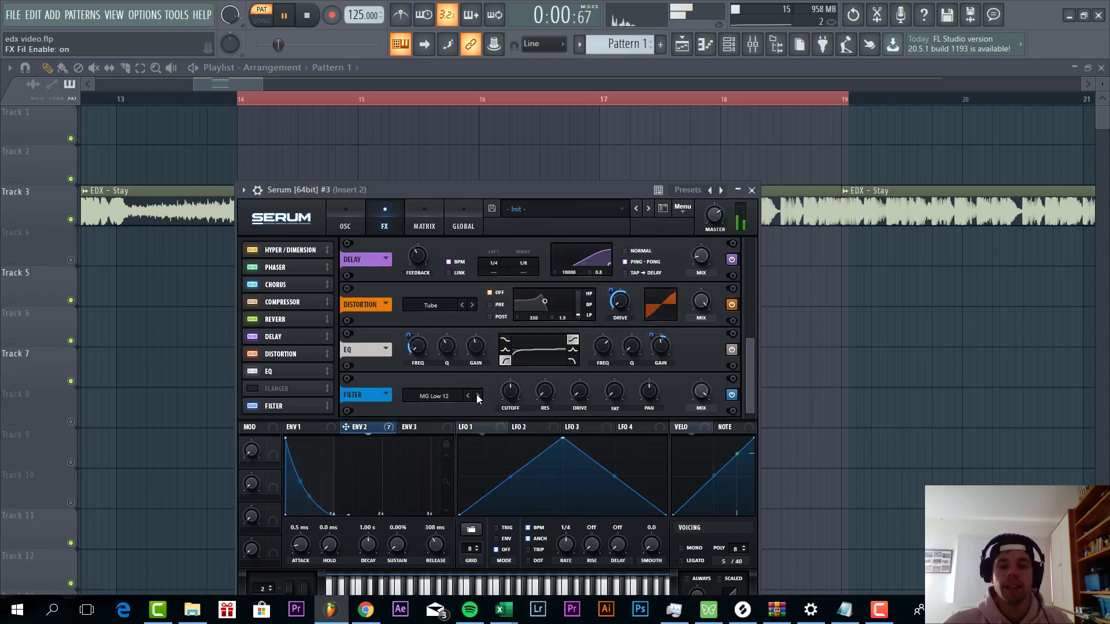
{"action": "left_click", "coordinate": [344, 218]}
{"action": "left_click", "coordinate": [383, 218]}
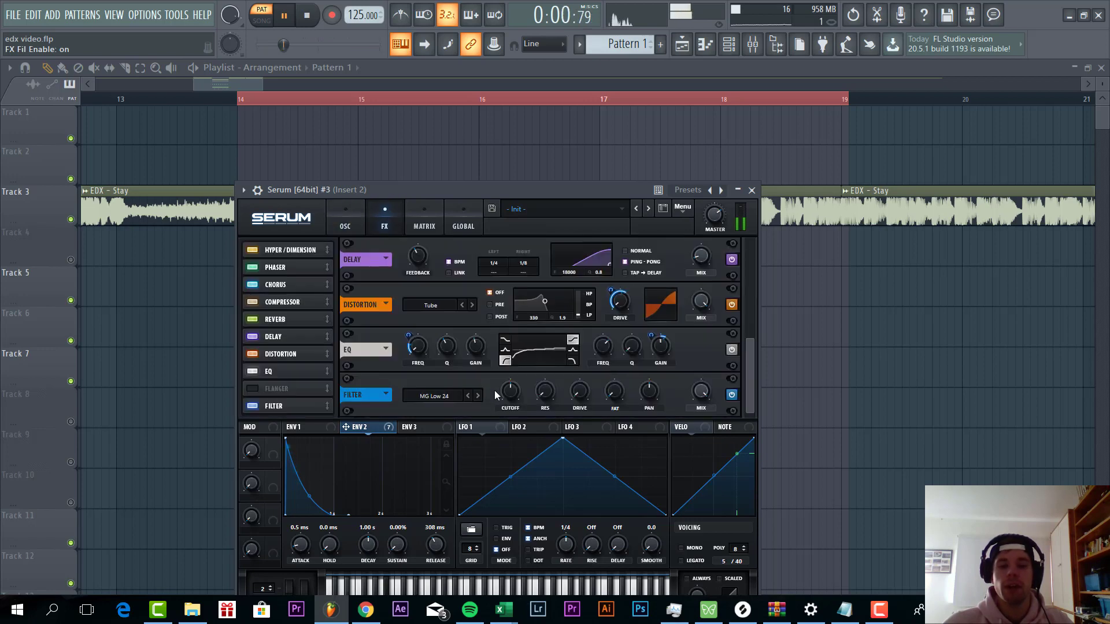
{"action": "left_click_drag", "start_coordinate": [502, 393], "coordinate": [500, 397]}
{"action": "left_click_drag", "start_coordinate": [409, 432], "coordinate": [506, 388]}
{"action": "left_click_drag", "start_coordinate": [583, 400], "coordinate": [591, 368]}
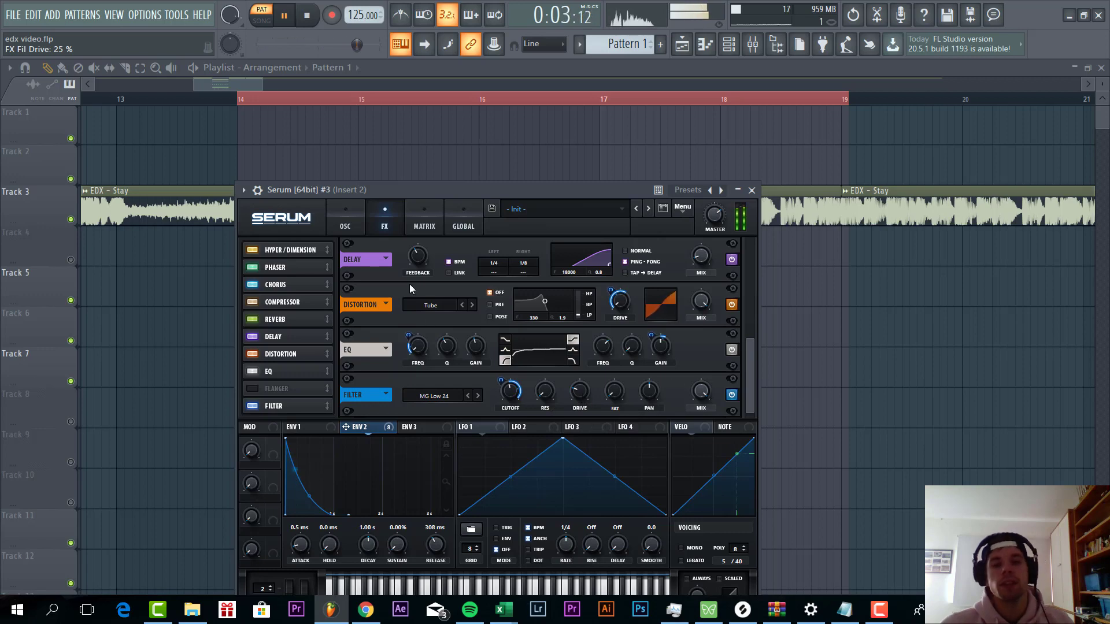
Assign Env 3 as the source of the next free modulation matrix row, and set its sustain to 0% and decay to 16 ms
{"action": "left_click", "coordinate": [429, 227]}
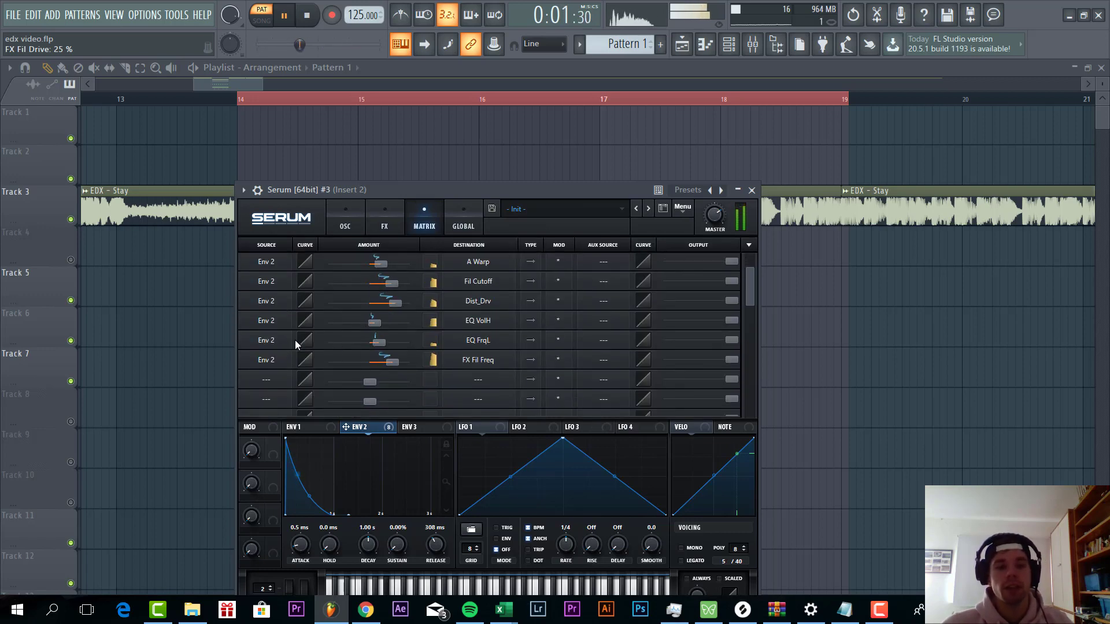
{"action": "left_click", "coordinate": [265, 383]}
{"action": "left_click", "coordinate": [283, 174]}
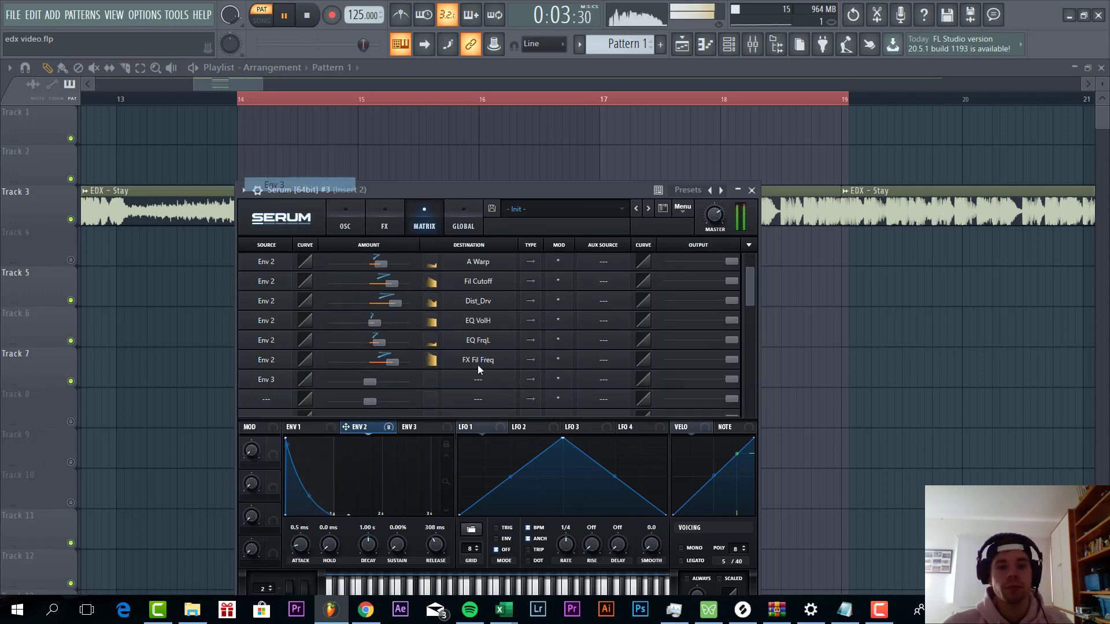
{"action": "left_click", "coordinate": [414, 428]}
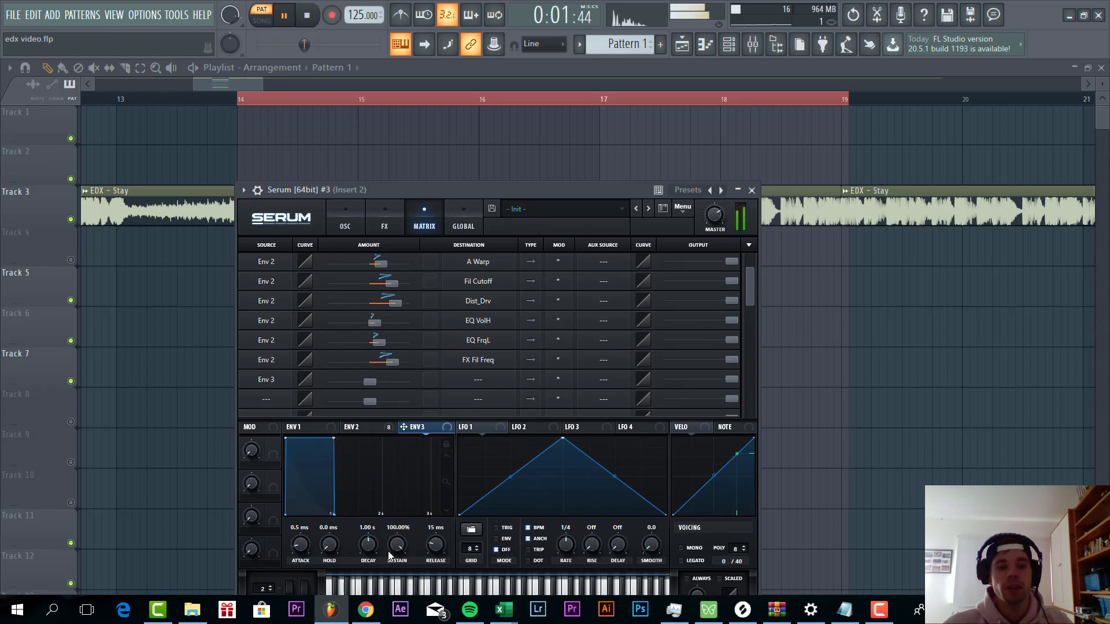
{"action": "left_click_drag", "start_coordinate": [367, 545], "coordinate": [346, 569]}
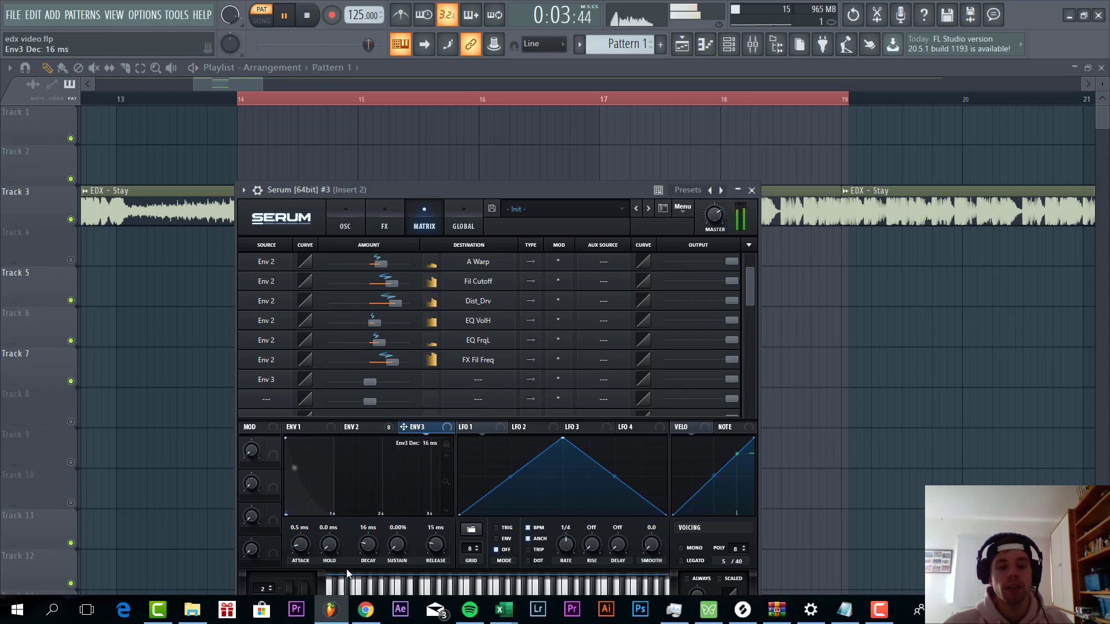
Route Env 3 to the master tuning with an amount of 6 and lengthen its decay to 38 ms
{"action": "left_click", "coordinate": [480, 380]}
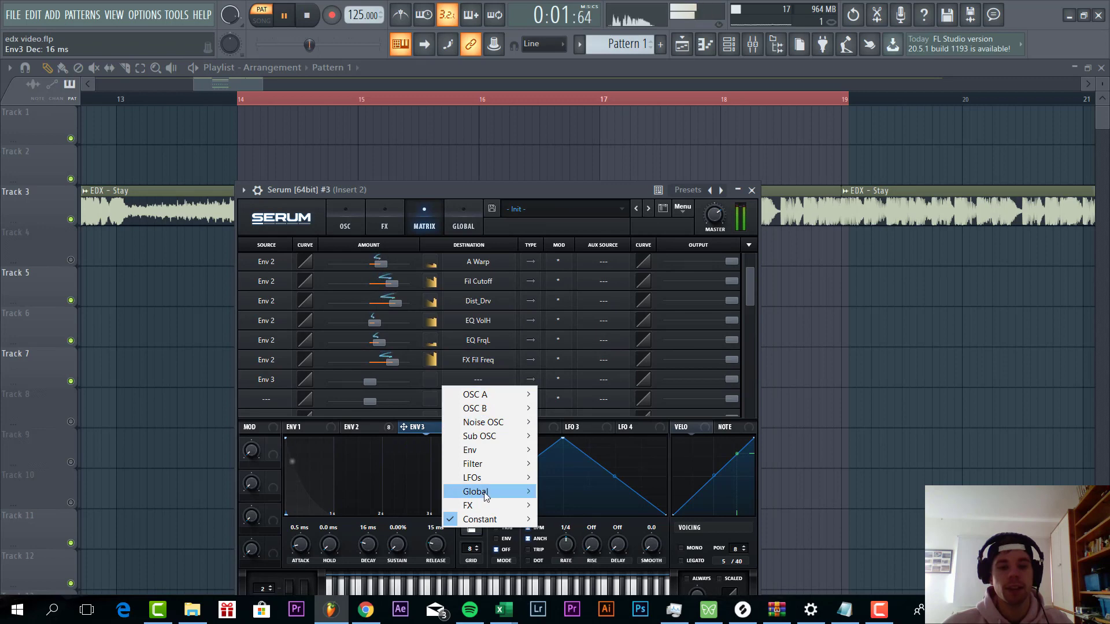
{"action": "mouse_move", "coordinate": [474, 490]}
{"action": "left_click", "coordinate": [570, 492]}
{"action": "mouse_move", "coordinate": [369, 380]}
{"action": "left_mouse_down"}
{"action": "mouse_move", "coordinate": [425, 382]}
{"action": "mouse_move", "coordinate": [373, 379]}
{"action": "left_mouse_up"}
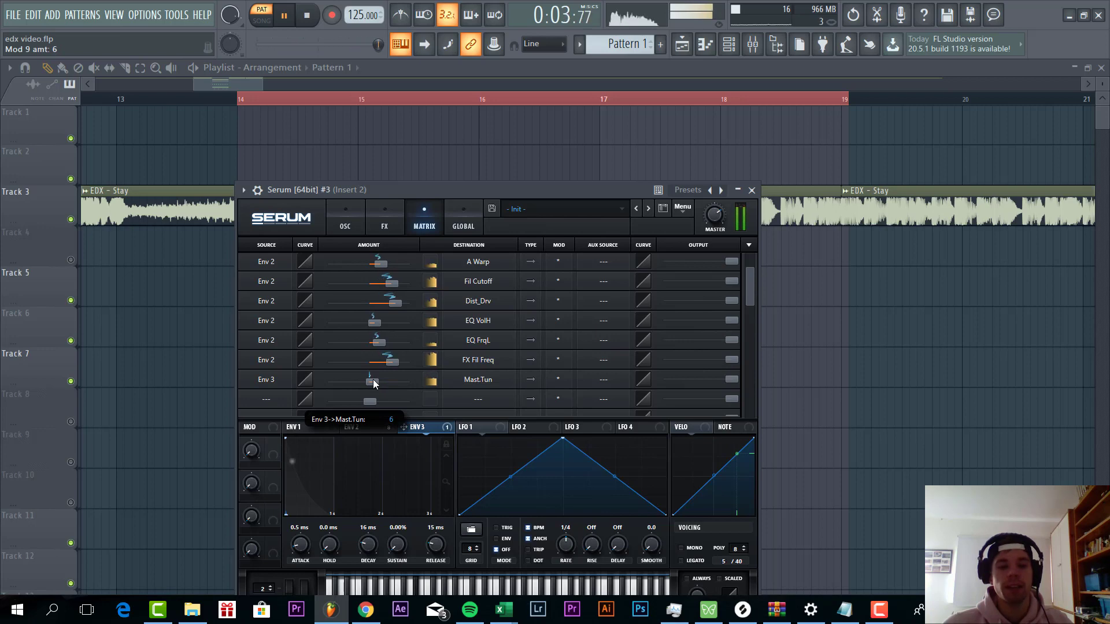
{"action": "left_click_drag", "start_coordinate": [370, 549], "coordinate": [370, 544]}
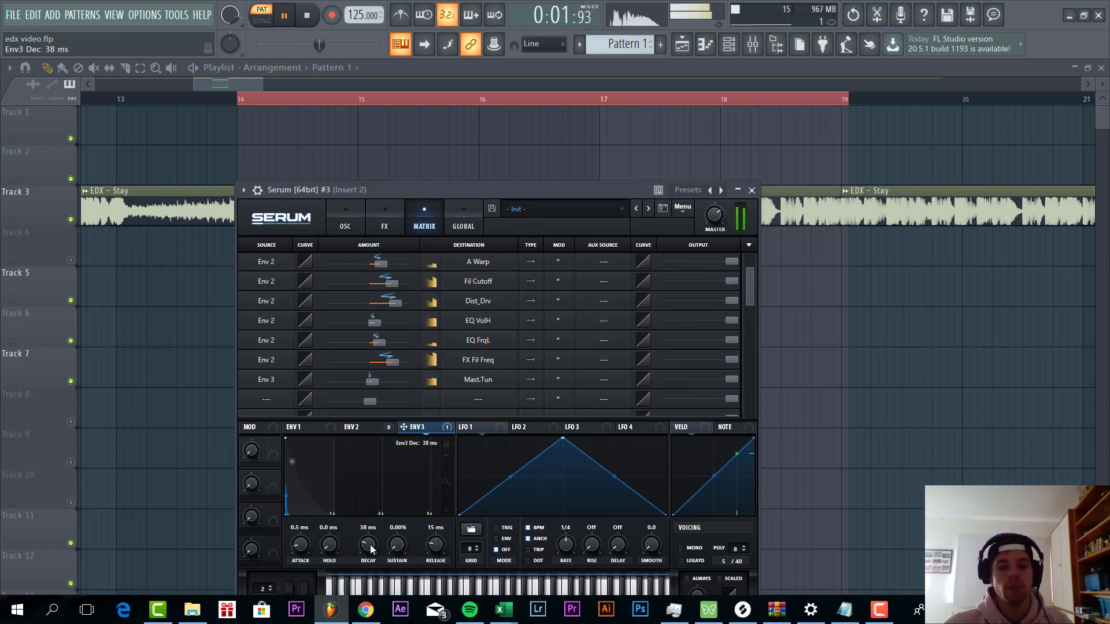
Unmute the Serum #4 channel in the channel rack so it plays layered with Serum #3
{"action": "left_click", "coordinate": [342, 232]}
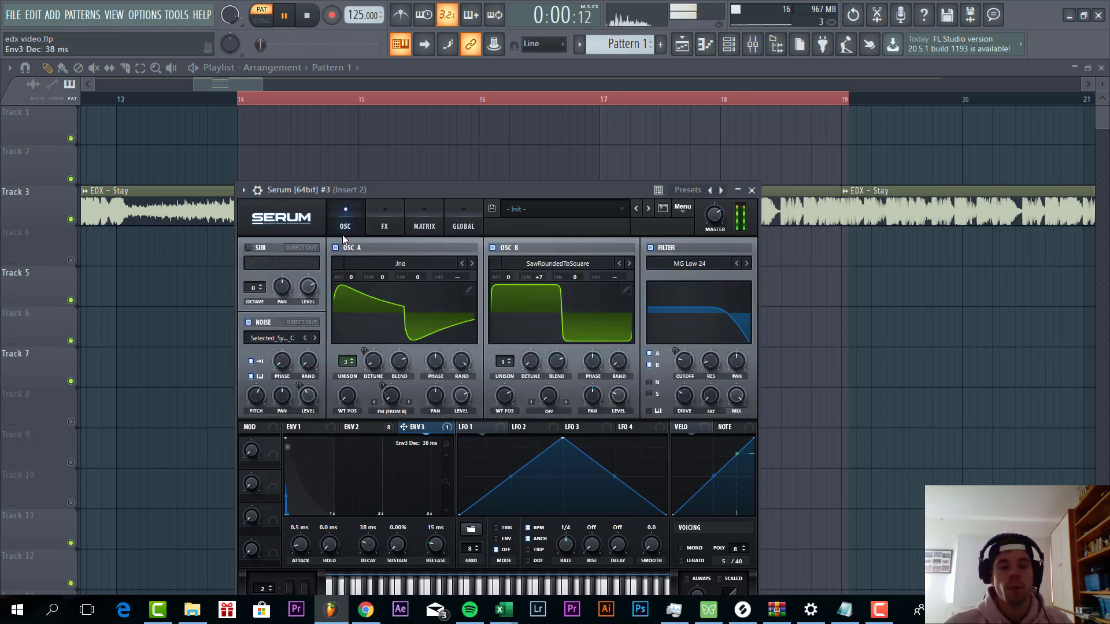
{"action": "left_click_drag", "start_coordinate": [395, 192], "coordinate": [405, 104]}
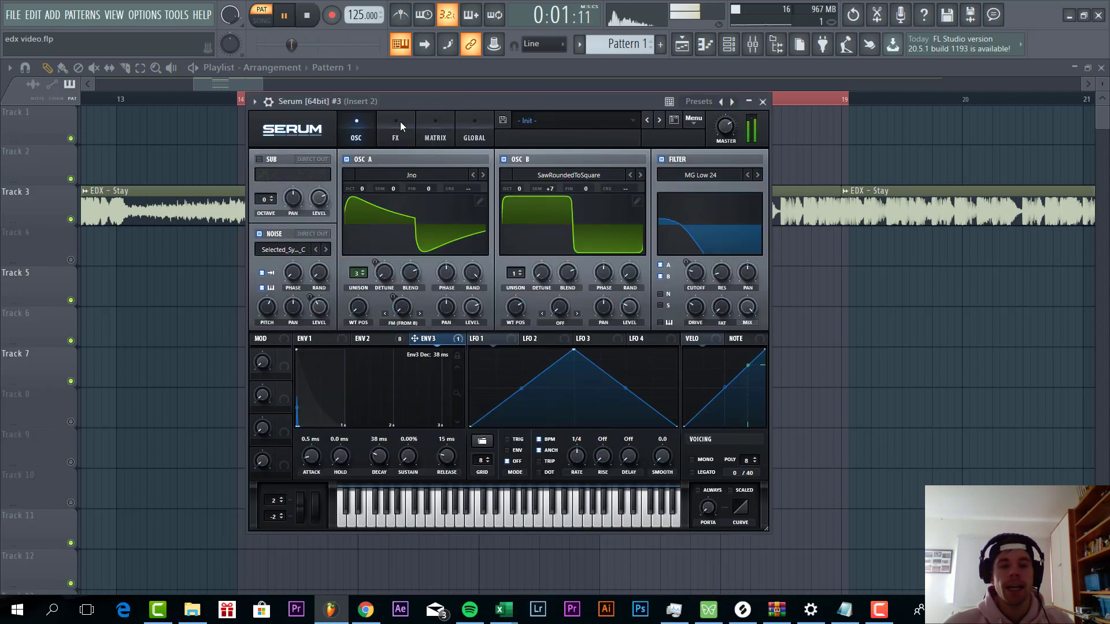
{"action": "right_click", "coordinate": [149, 289]}
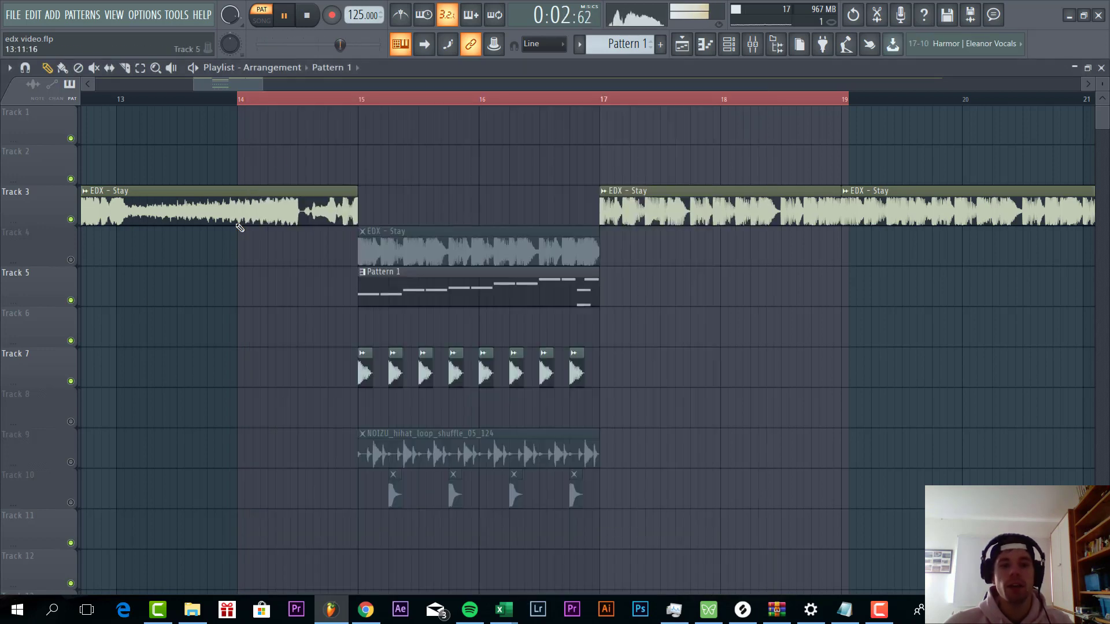
{"action": "left_click", "coordinate": [729, 44]}
{"action": "left_click", "coordinate": [344, 258]}
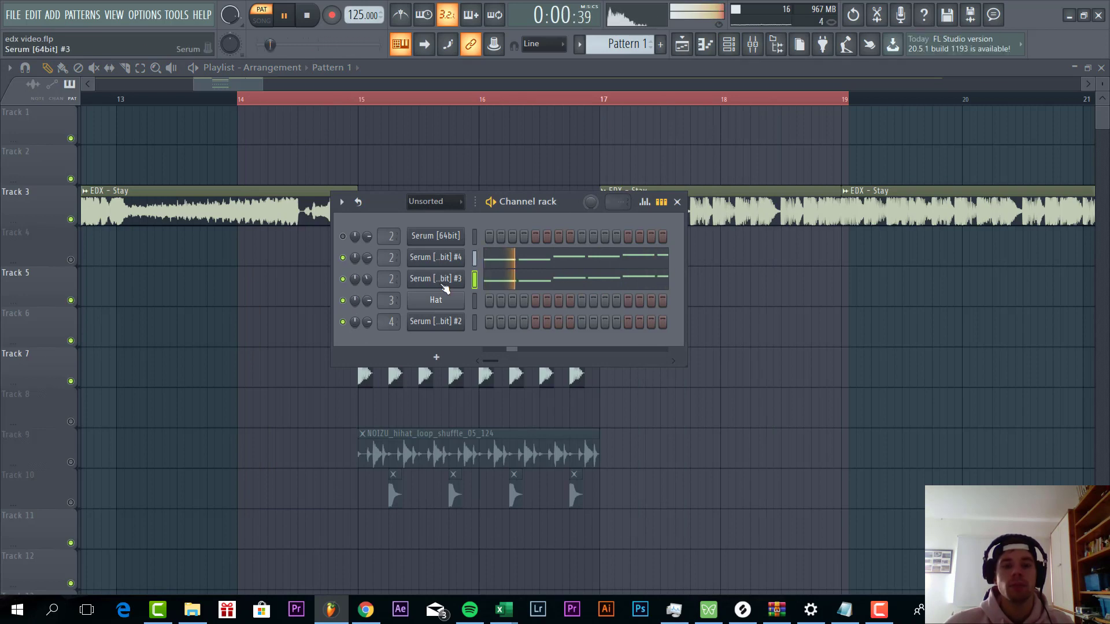
Raise the reverb mix slightly in Serum #3's effects chain and close the plugin window
{"action": "left_click", "coordinate": [438, 281]}
{"action": "scroll", "coordinate": [494, 220], "scroll_direction": "down", "scroll_amount": 4}
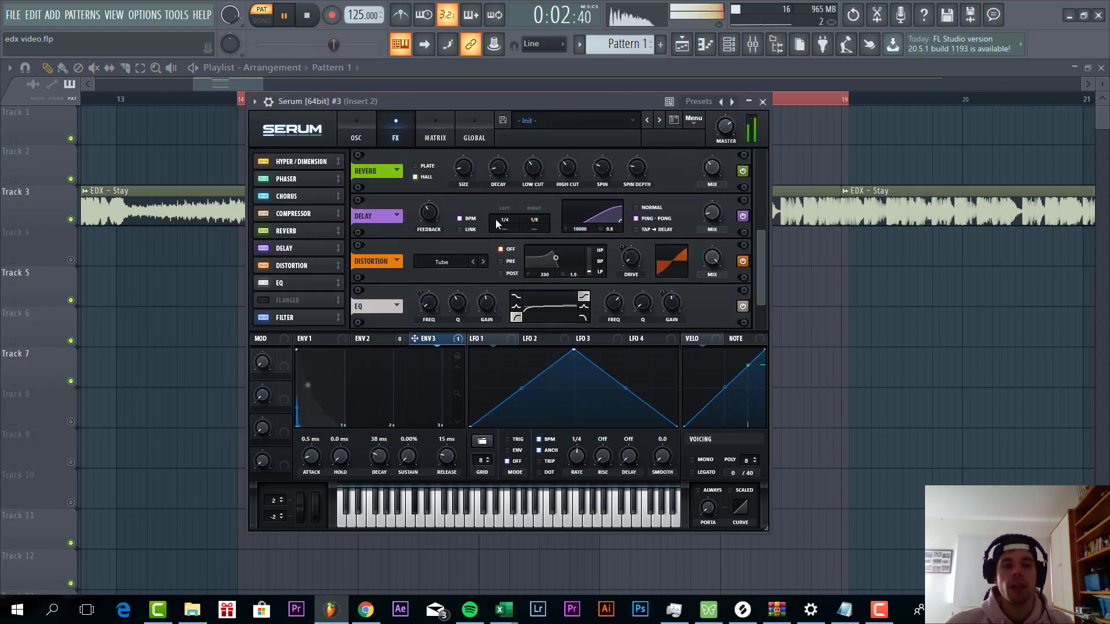
{"action": "left_click_drag", "start_coordinate": [711, 178], "coordinate": [717, 162]}
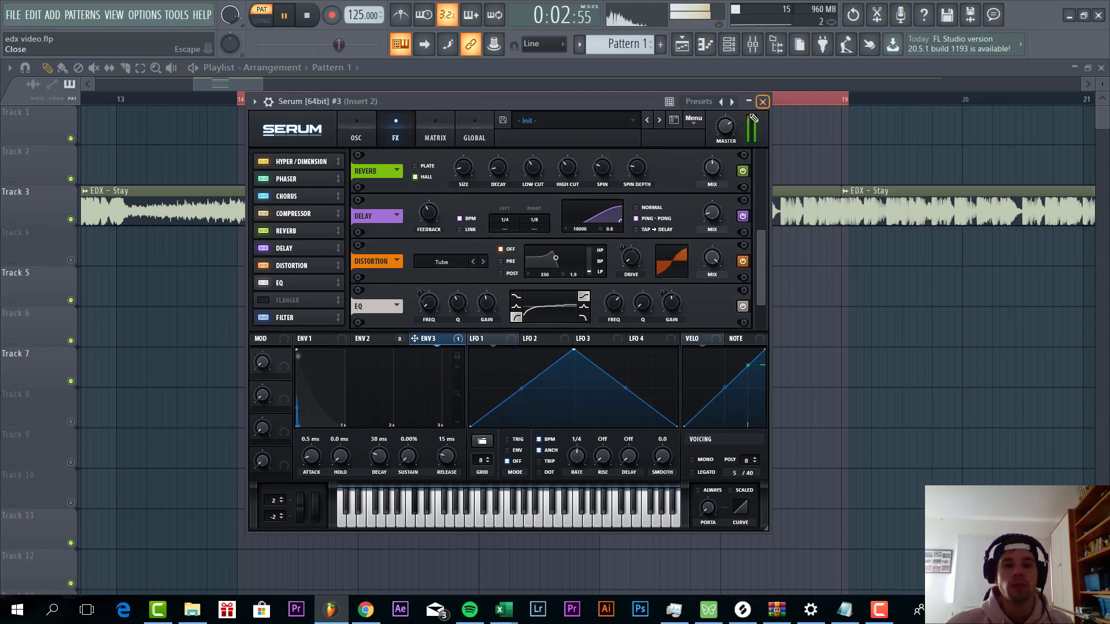
{"action": "left_click", "coordinate": [762, 102]}
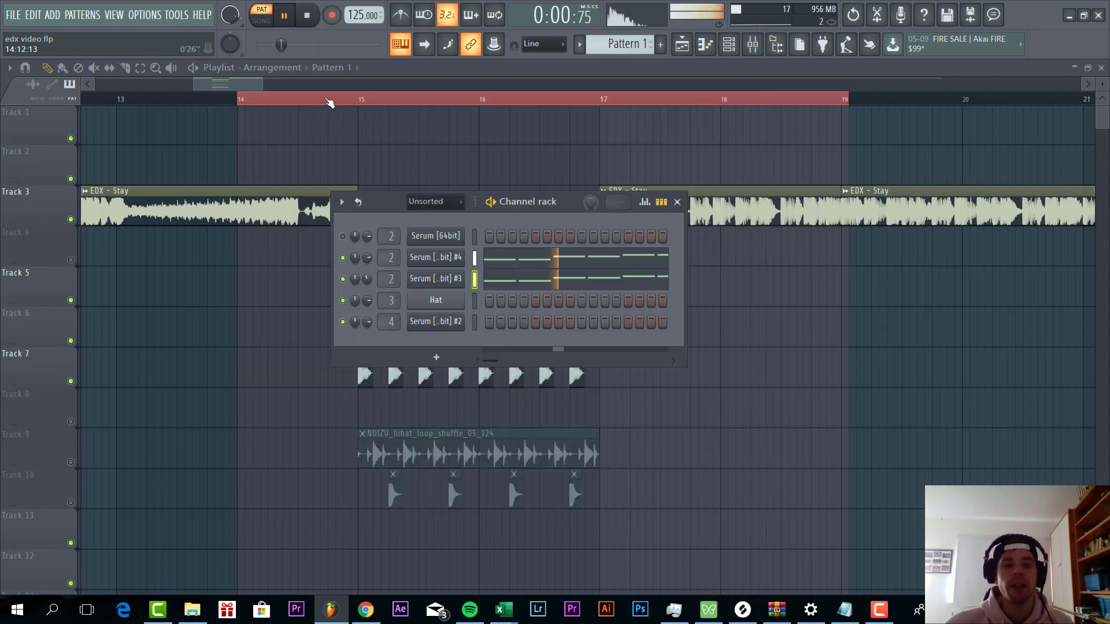
Play the arrangement in song mode from just after bar 14 through the Pattern 1 clip, and stop playback
{"action": "left_click", "coordinate": [261, 102]}
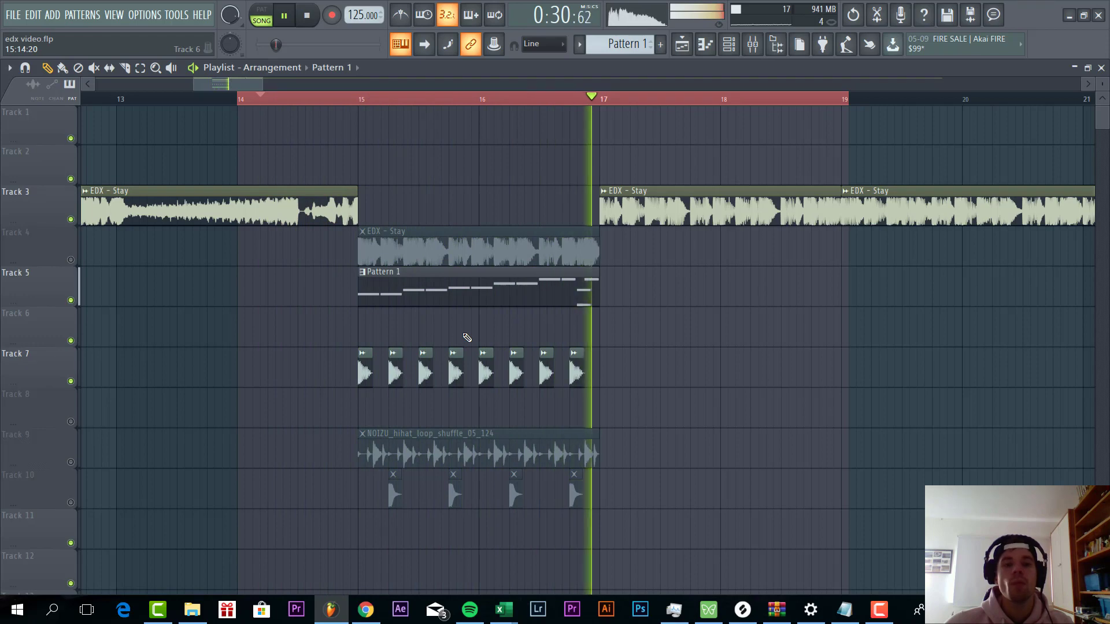
{"action": "key", "text": "space"}
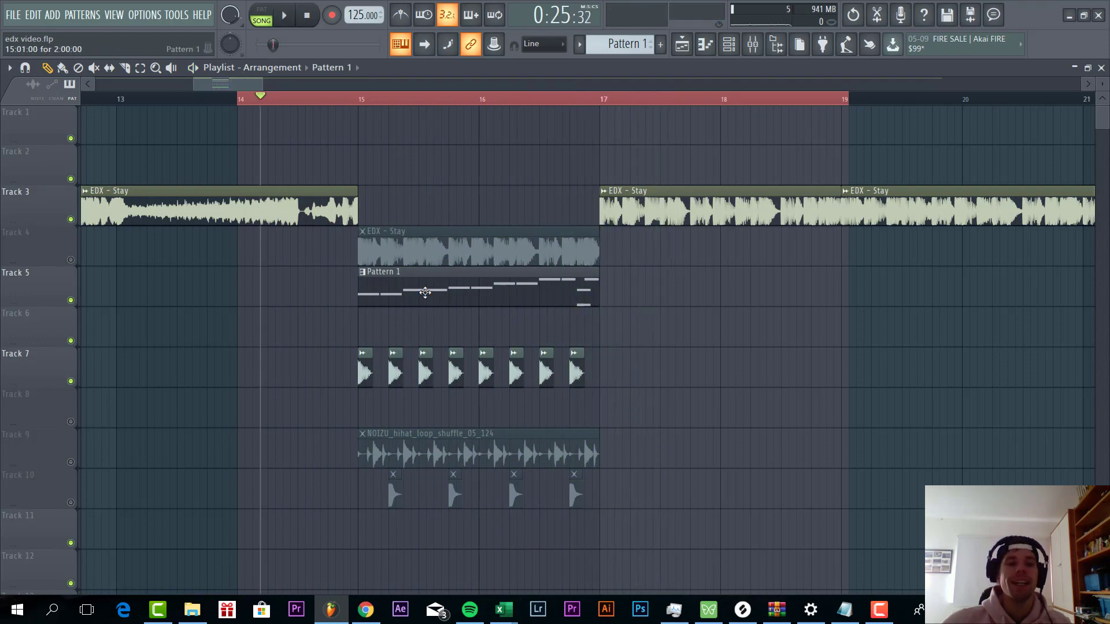